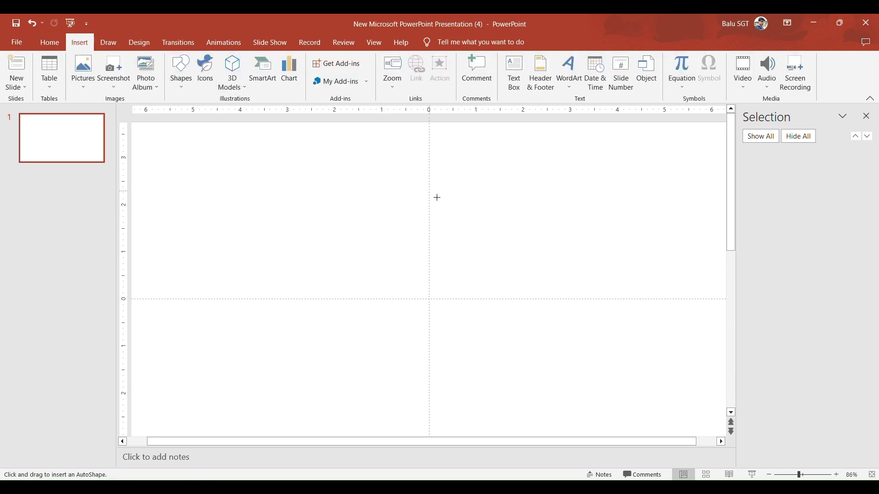
Draw a blue 2.37" by 3.86" isosceles triangle, turn it point-down, and set its tip at the slide centre.
drag(437, 195, 262, 310)
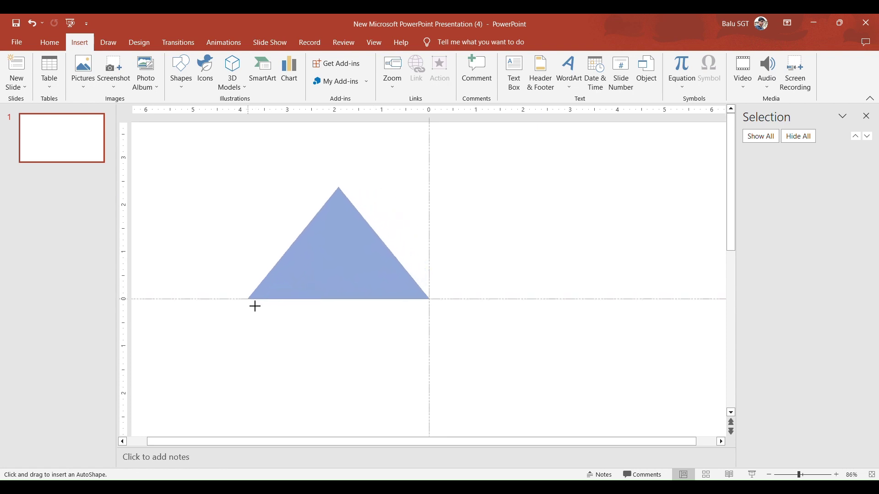
drag(262, 310, 249, 302)
mouse_move(338, 168)
mouse_down()
mouse_move(344, 297)
mouse_move(353, 286)
mouse_move(446, 265)
mouse_up()
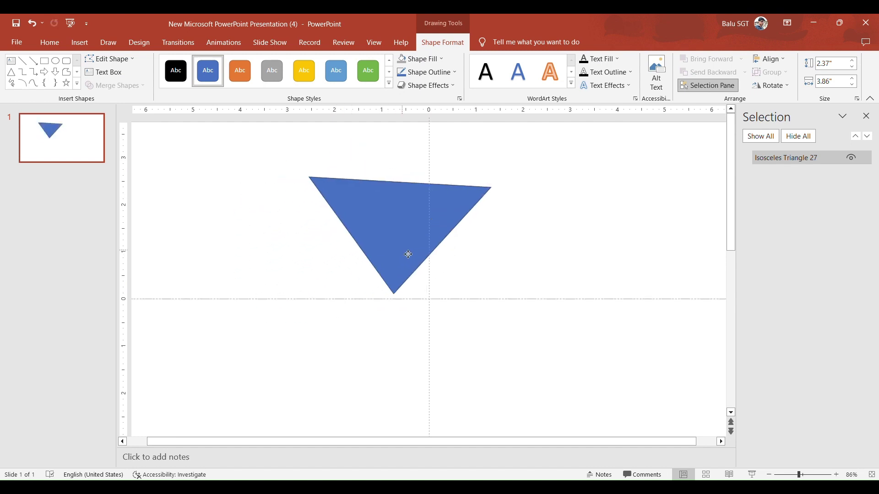
drag(427, 319, 432, 320)
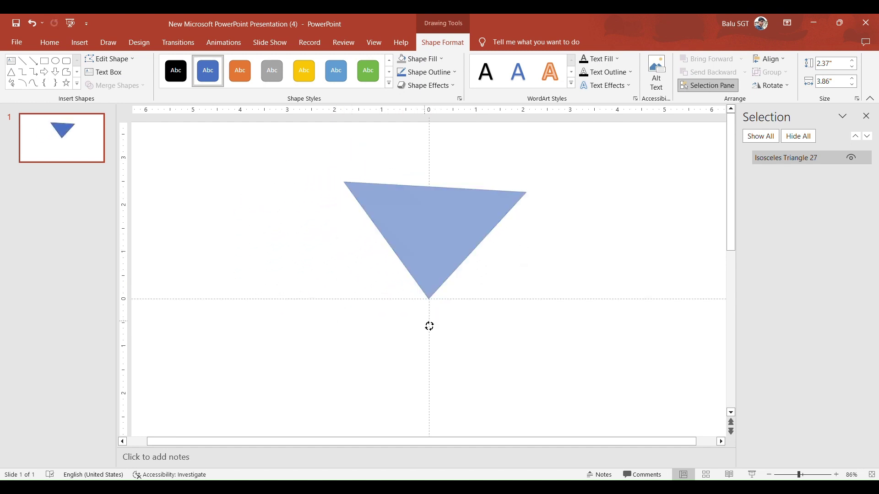
drag(443, 283, 440, 283)
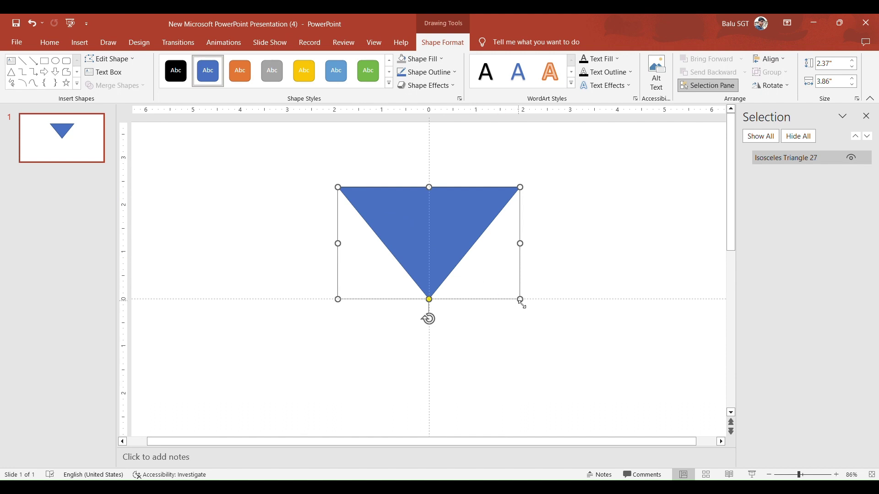
Duplicate the triangle and enlarge the copy to 3.38" by 5.14", tip kept at the centre.
key(ctrl+d)
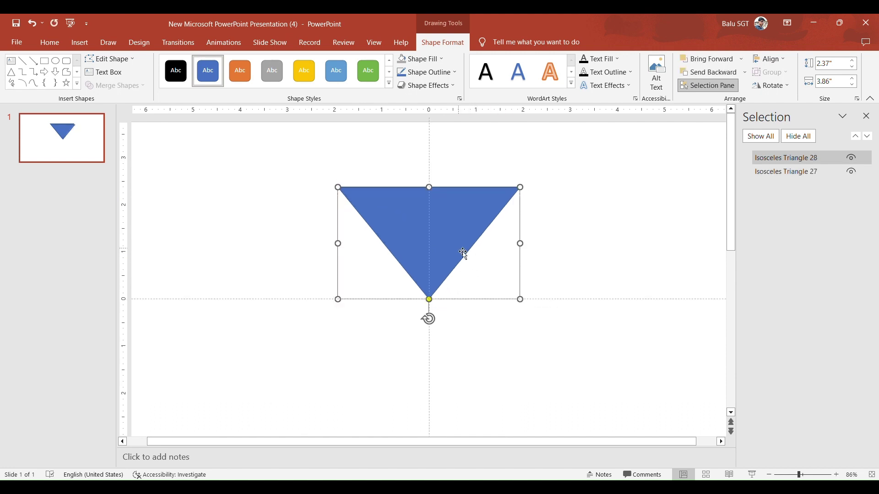
drag(345, 195, 337, 182)
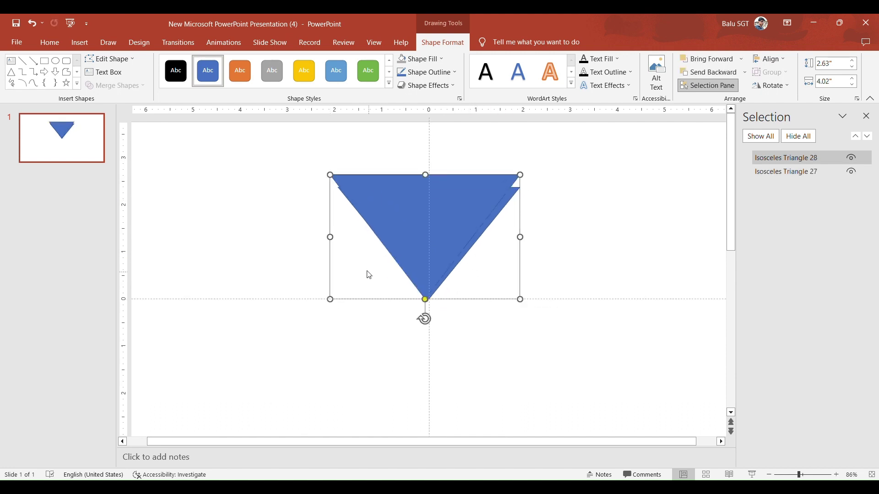
drag(336, 301, 321, 316)
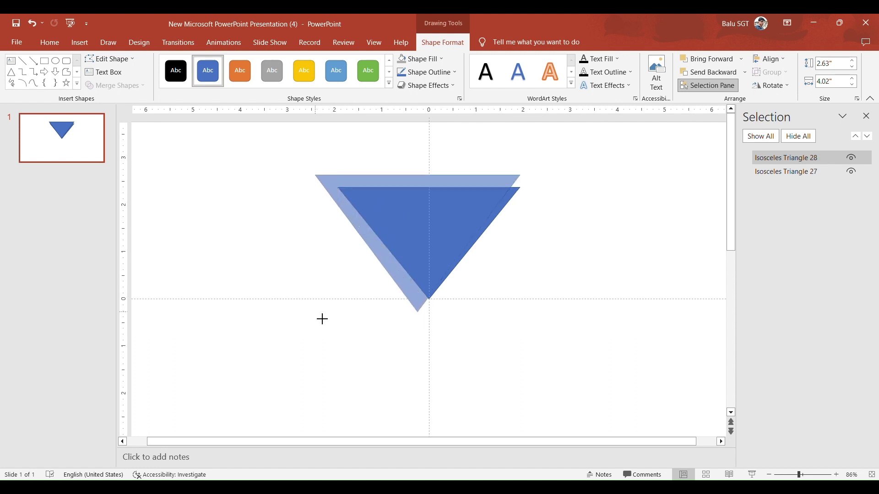
drag(524, 319, 552, 338)
drag(437, 179, 437, 179)
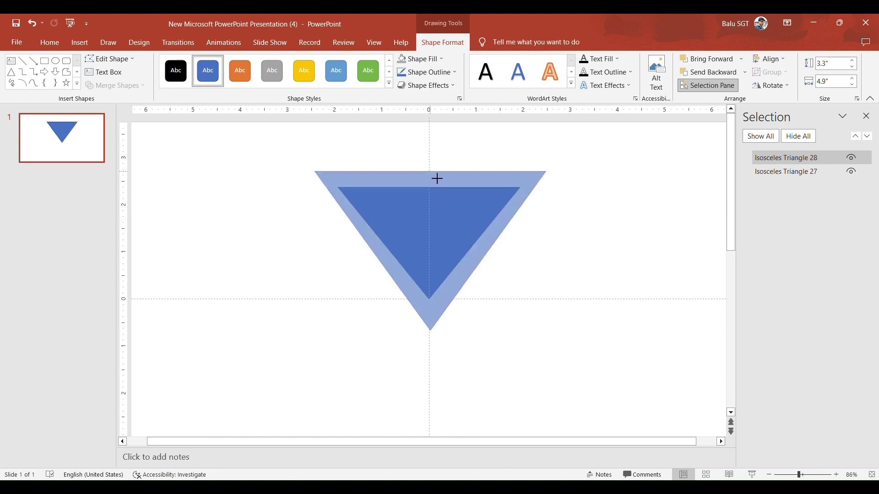
drag(314, 250, 309, 250)
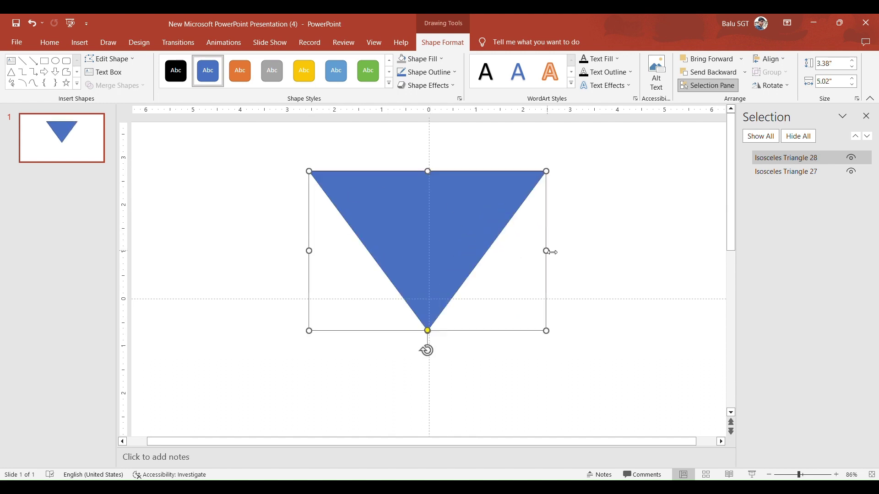
drag(552, 252, 557, 255)
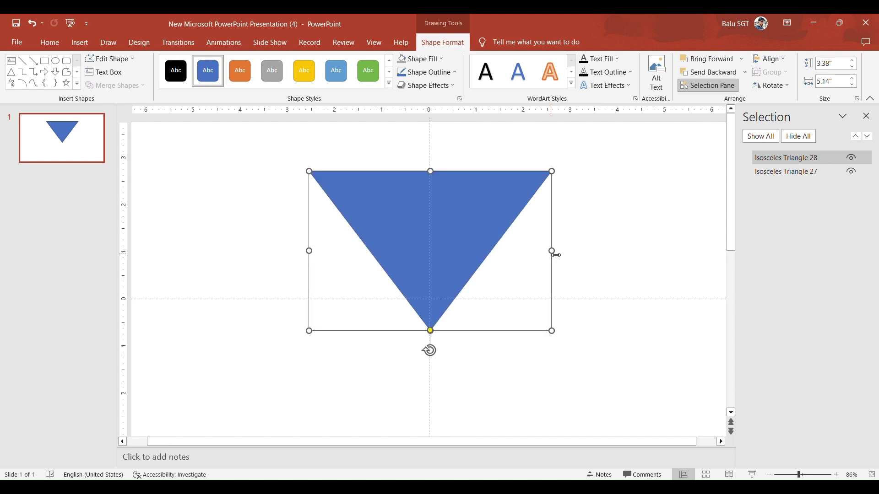
Hide the larger triangle and set the smaller triangle to No Fill, keeping only its outline.
click(850, 158)
click(851, 171)
click(464, 264)
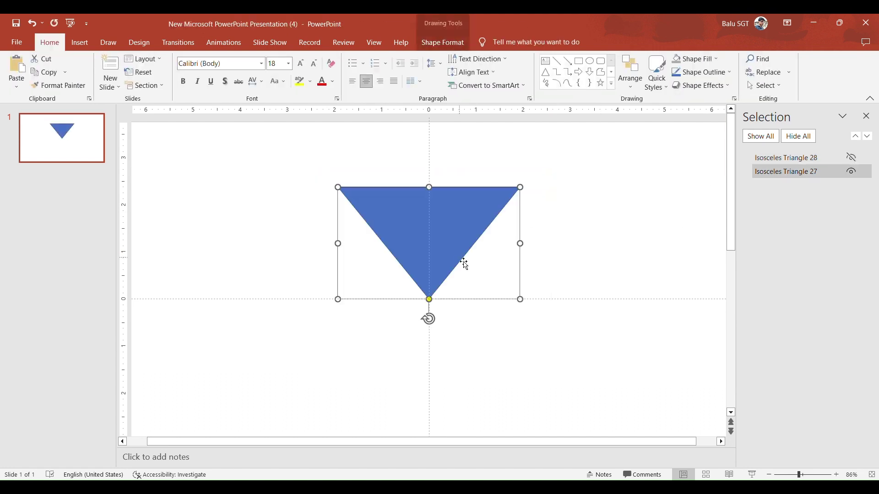
click(87, 50)
click(443, 43)
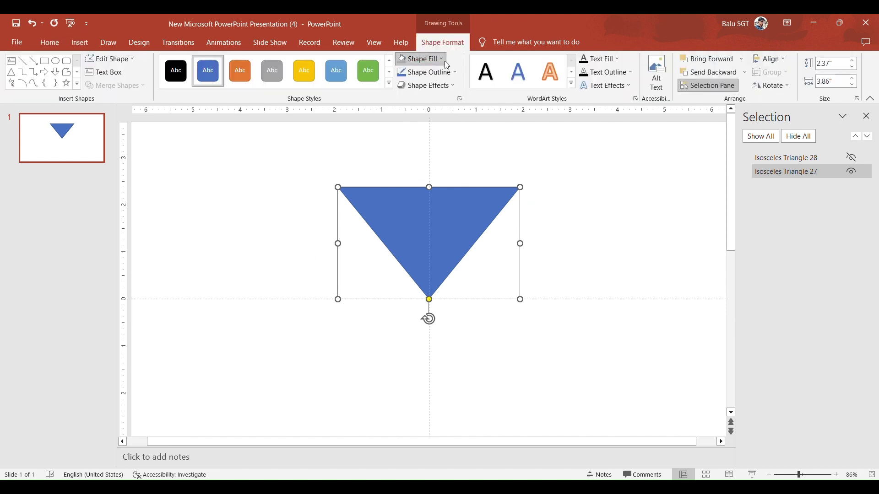
click(442, 59)
click(439, 165)
Draw a 2.97" by 0.35" blue rectangle bar and tilt it along the triangle's left edge.
click(80, 42)
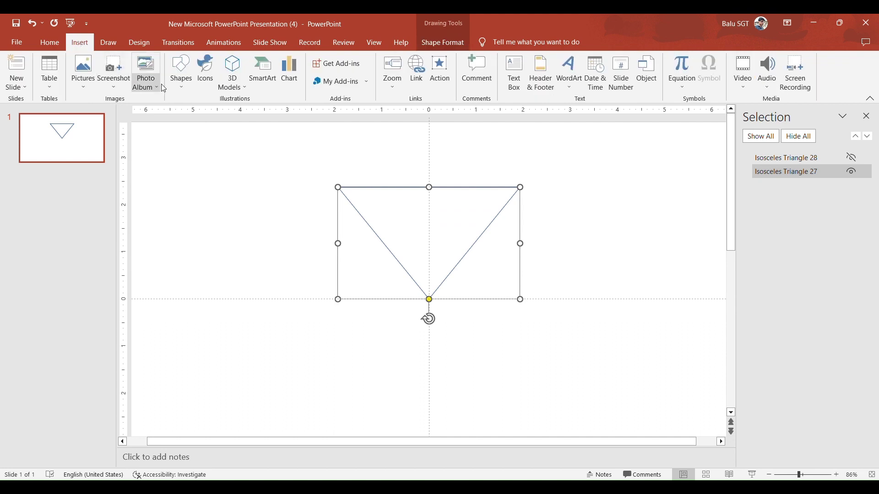
click(181, 94)
click(178, 153)
mouse_move(255, 158)
mouse_down()
mouse_move(284, 312)
mouse_move(278, 304)
mouse_up()
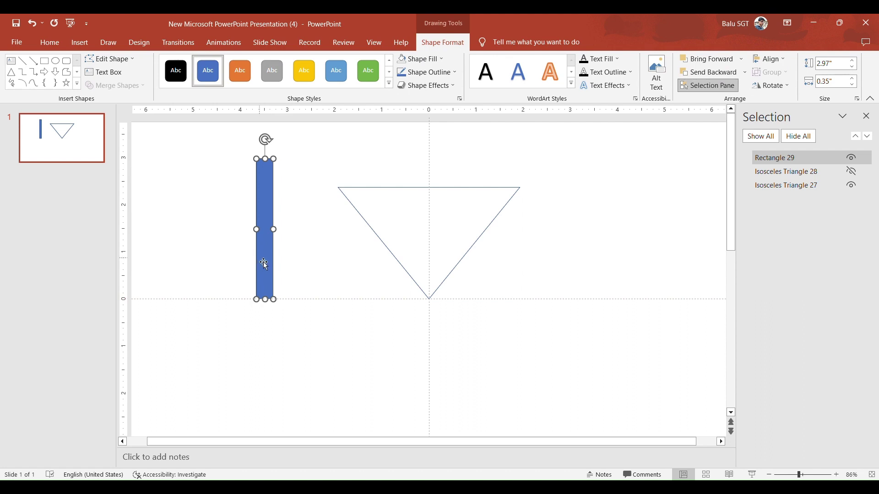
mouse_move(270, 145)
mouse_down()
mouse_move(243, 147)
mouse_move(218, 163)
mouse_move(213, 157)
mouse_up()
mouse_move(241, 202)
mouse_down()
mouse_move(365, 187)
mouse_move(369, 208)
mouse_up()
drag(343, 166, 340, 173)
drag(371, 202, 372, 207)
Copy the bar, flip the copy horizontally, and place it along the triangle's right edge.
key(ctrl+c)
key(ctrl+v)
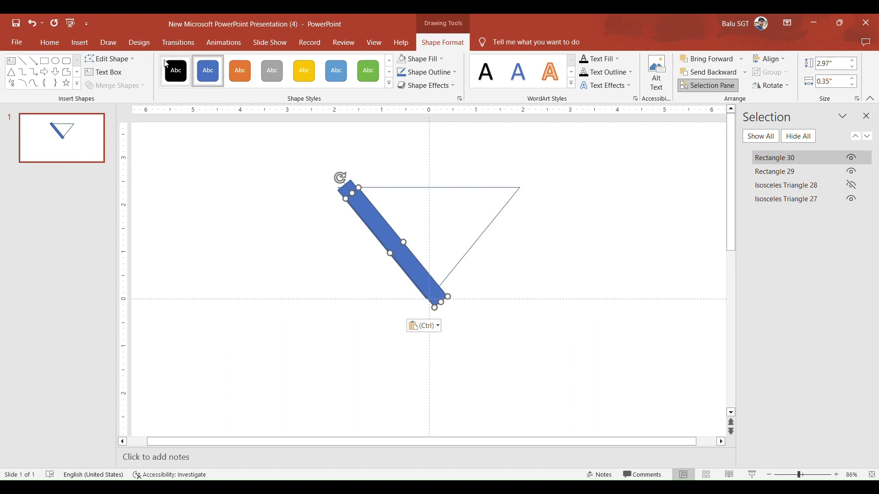
click(86, 46)
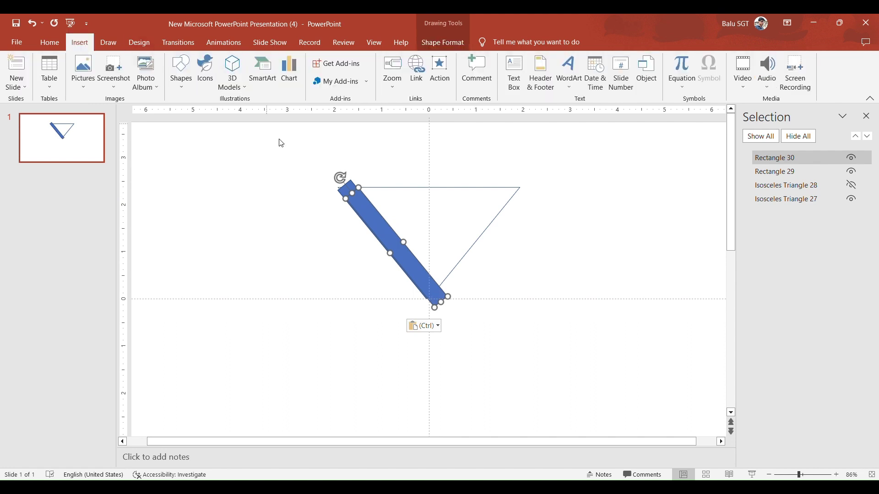
click(442, 42)
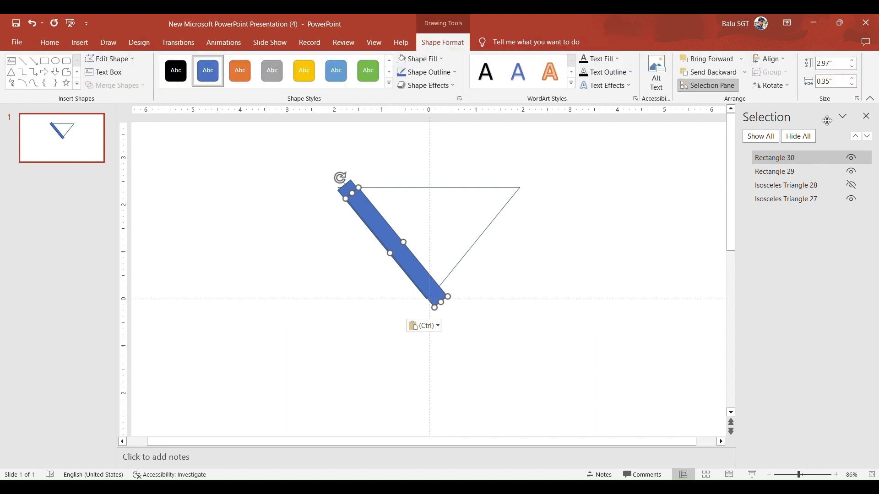
click(771, 86)
click(787, 137)
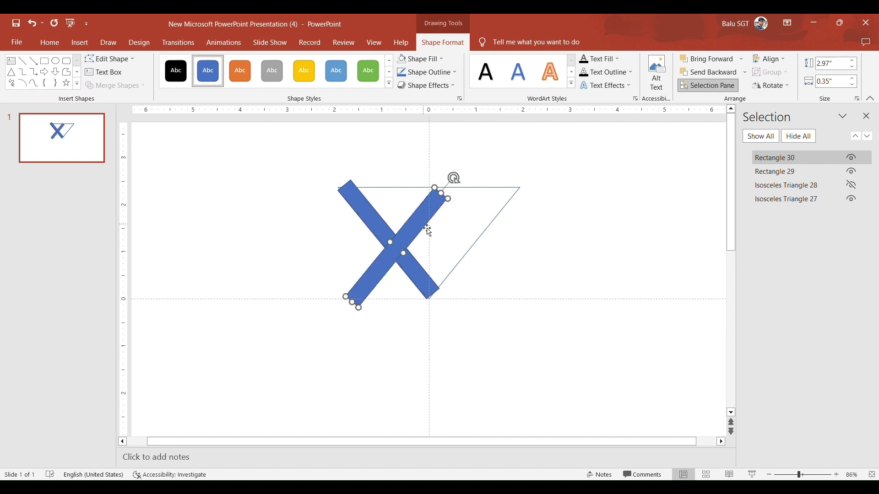
drag(425, 229, 496, 222)
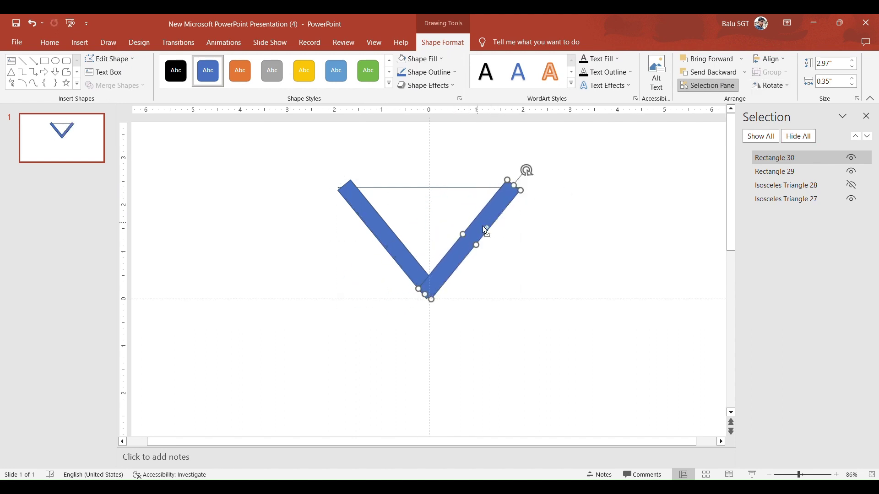
Lay a horizontal copy of the bar across the V's top, then paste another copy.
key(ctrl+c)
key(ctrl+v)
mouse_move(527, 171)
mouse_down()
mouse_move(578, 214)
mouse_move(574, 245)
mouse_up()
mouse_move(503, 245)
mouse_down()
mouse_move(480, 204)
mouse_move(464, 234)
mouse_up()
key(ctrl+v)
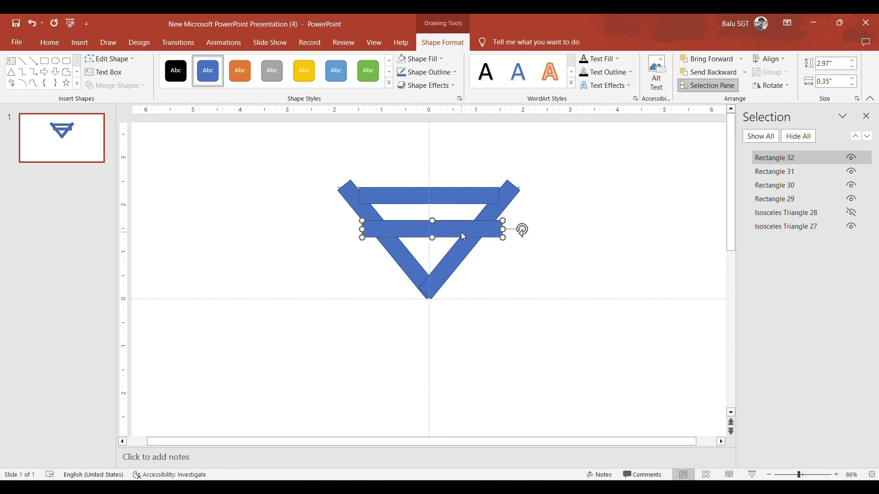
Stand two pasted bar copies upright side by side through the figure's centre.
key(ctrl+v)
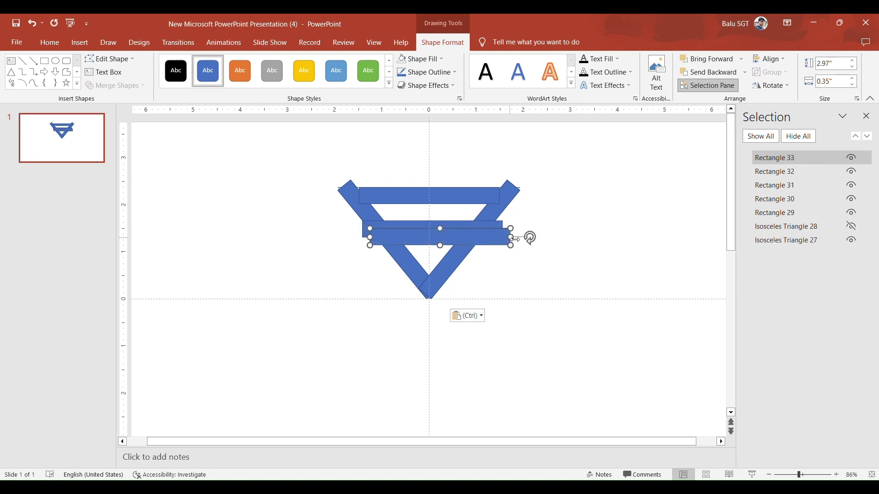
click(515, 239)
drag(531, 238, 441, 147)
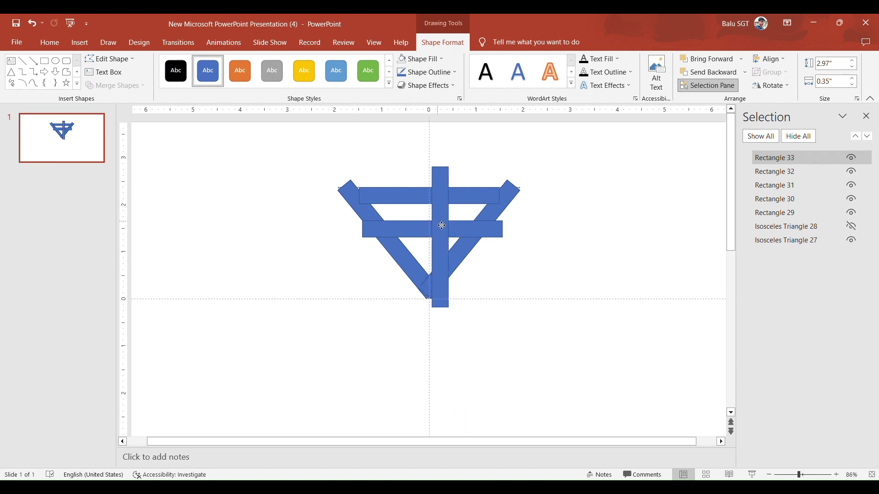
key(ctrl+c)
key(ctrl+v)
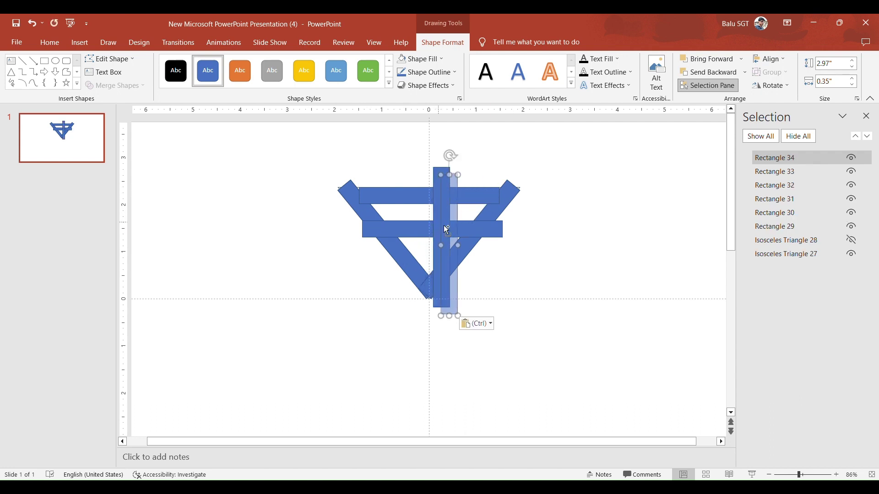
drag(449, 232, 421, 229)
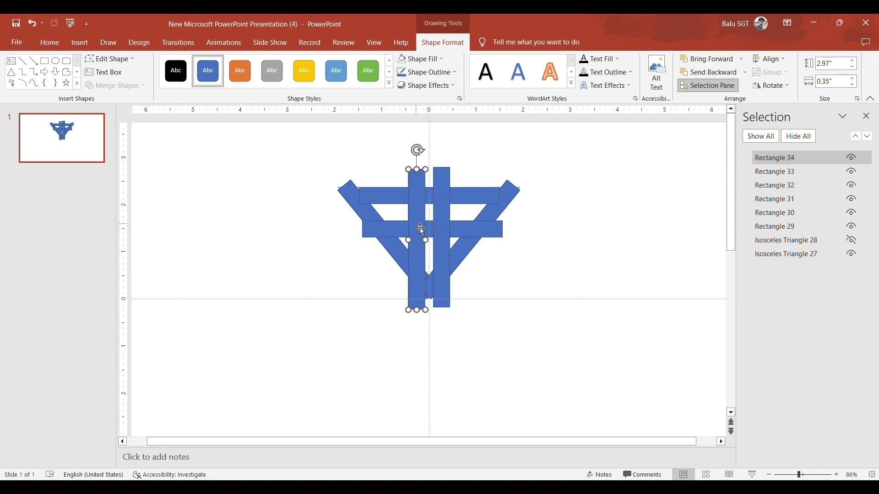
Paste another bar, tilt it diagonally, and place it across the figure's upper left.
key(ctrl+v)
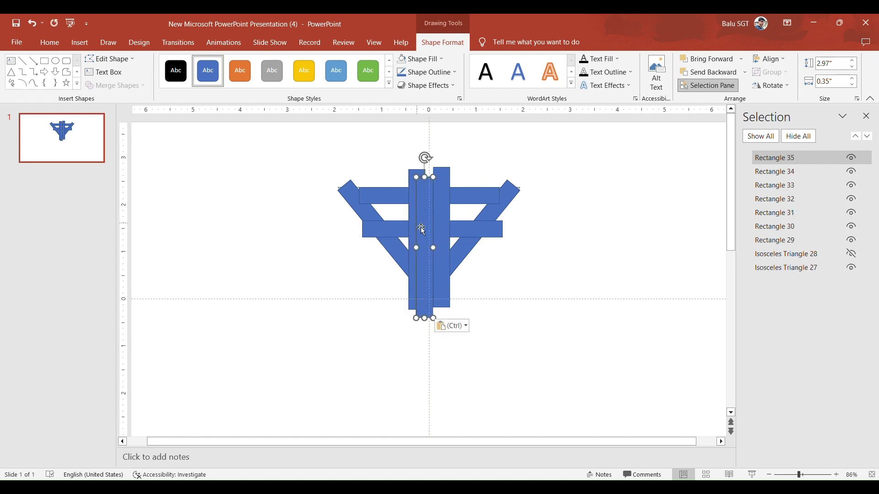
mouse_move(427, 161)
mouse_down()
mouse_move(475, 195)
mouse_move(471, 177)
mouse_up()
drag(445, 234, 391, 194)
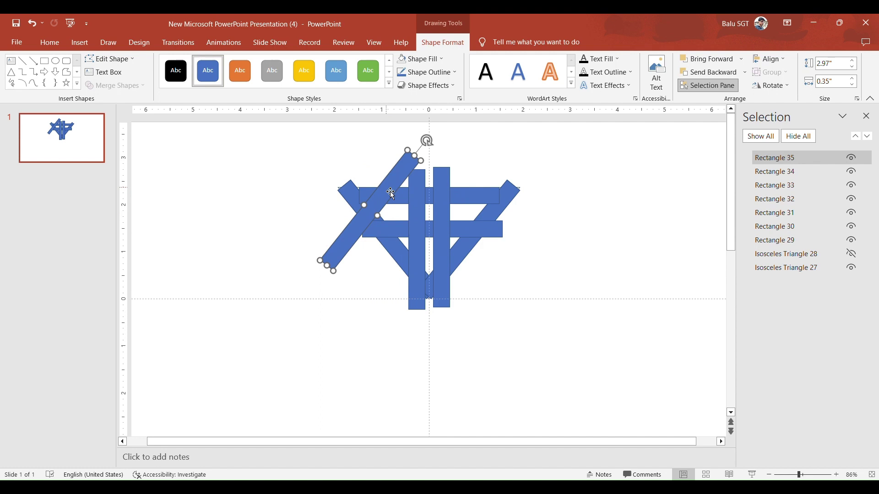
Copy the left diagonal bar, flip it horizontally, and place it across the upper right.
drag(391, 194, 385, 192)
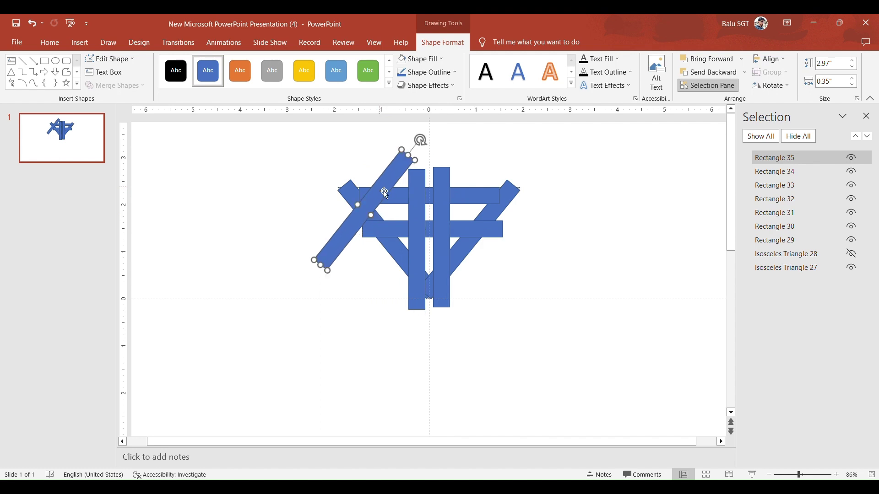
key(ctrl+c)
key(ctrl+v)
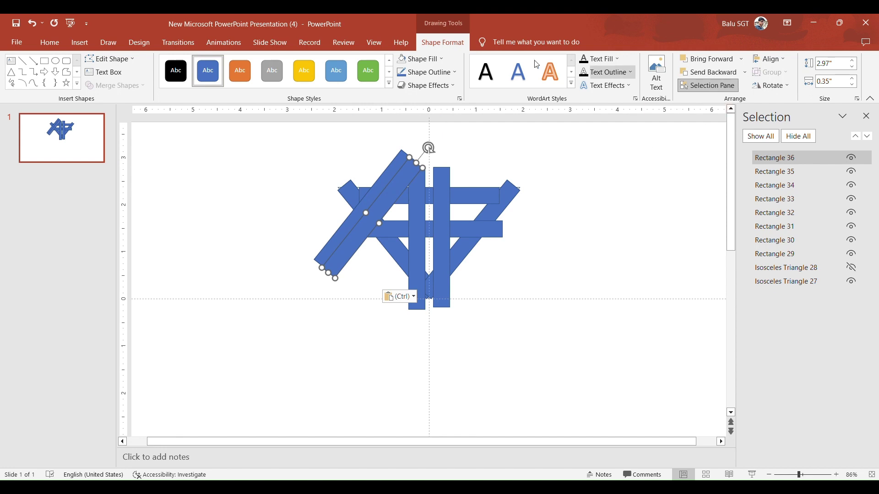
click(772, 85)
click(787, 140)
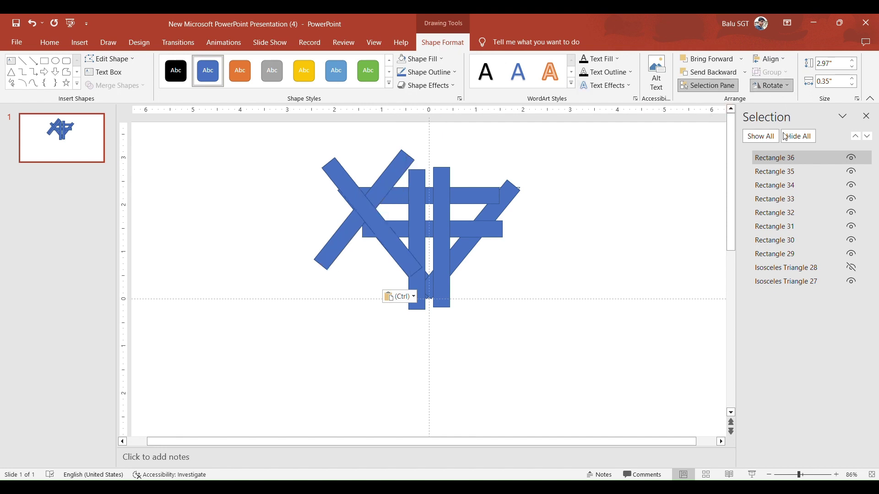
drag(383, 229, 497, 215)
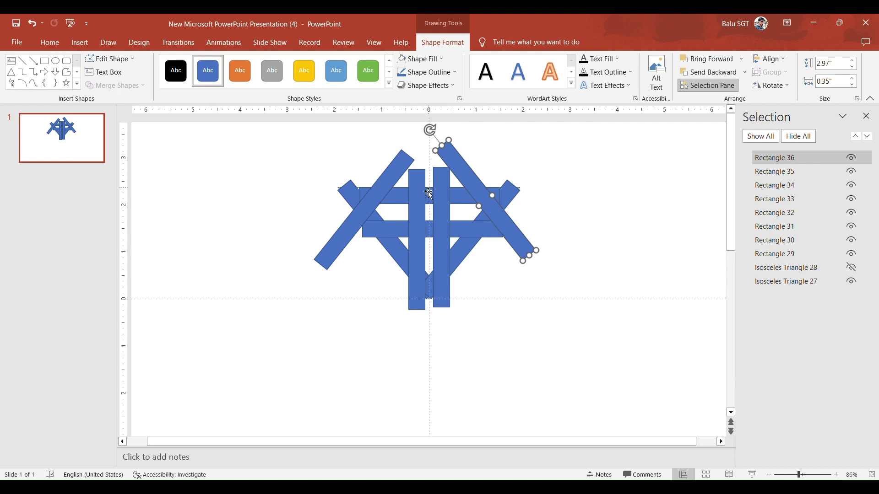
Select all eight blue bars, union them into one freeform, and hide that freeform.
shift+click(353, 194)
shift+click(387, 202)
shift+click(409, 180)
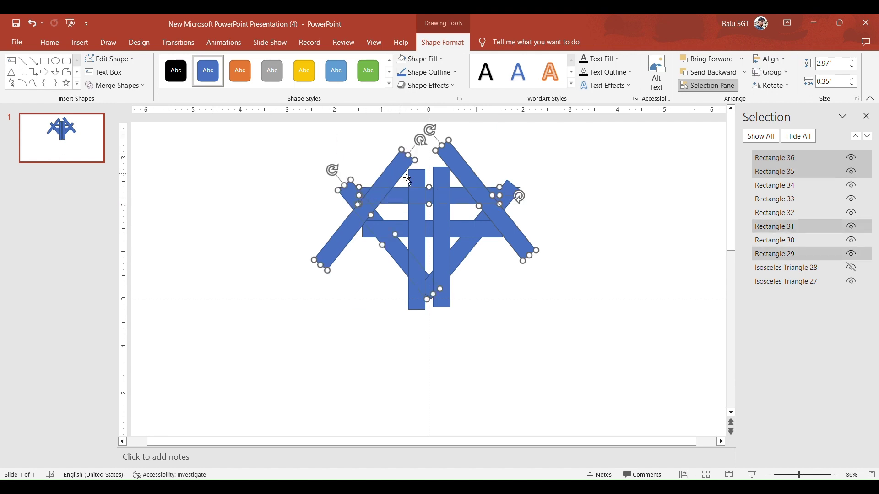
shift+click(421, 183)
shift+click(443, 184)
shift+click(501, 221)
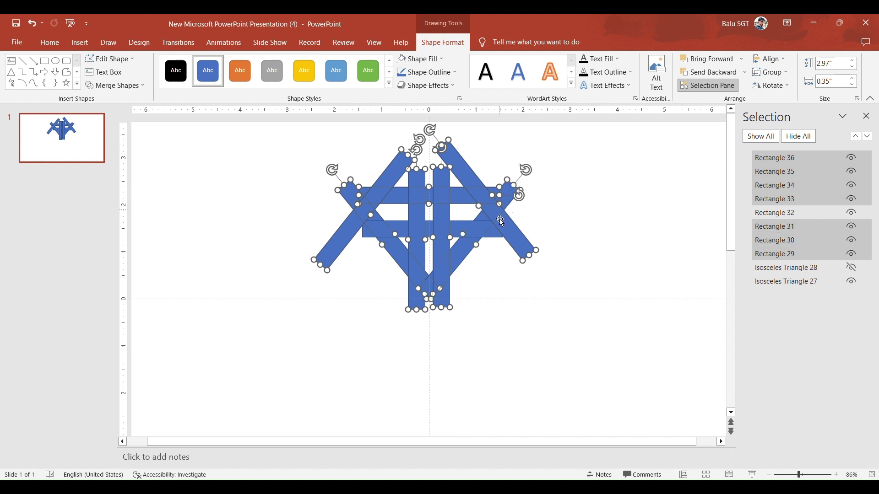
shift+click(489, 240)
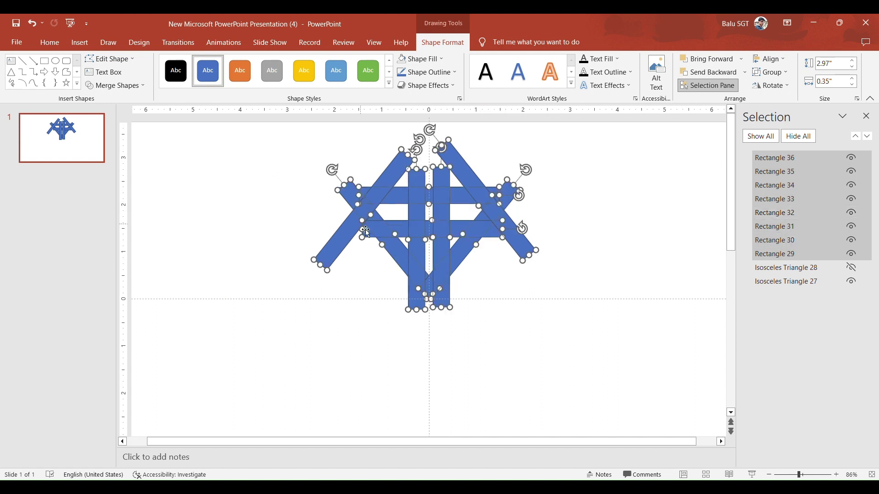
click(137, 86)
click(128, 99)
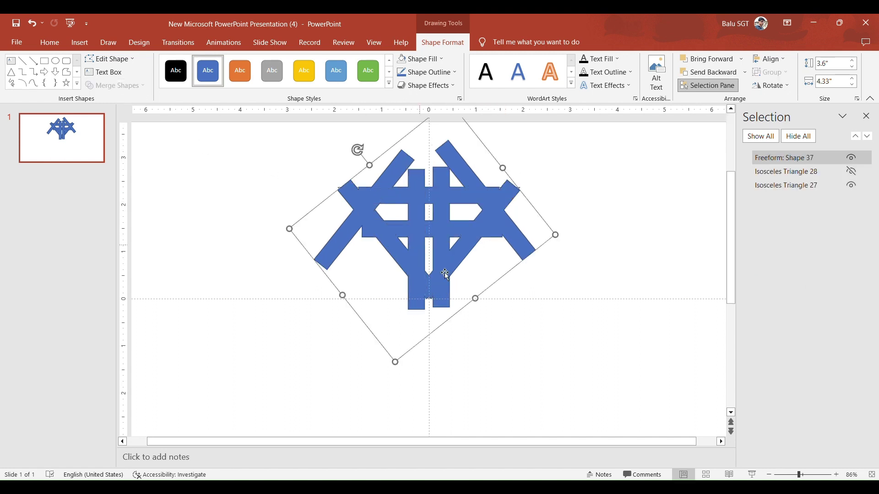
click(852, 157)
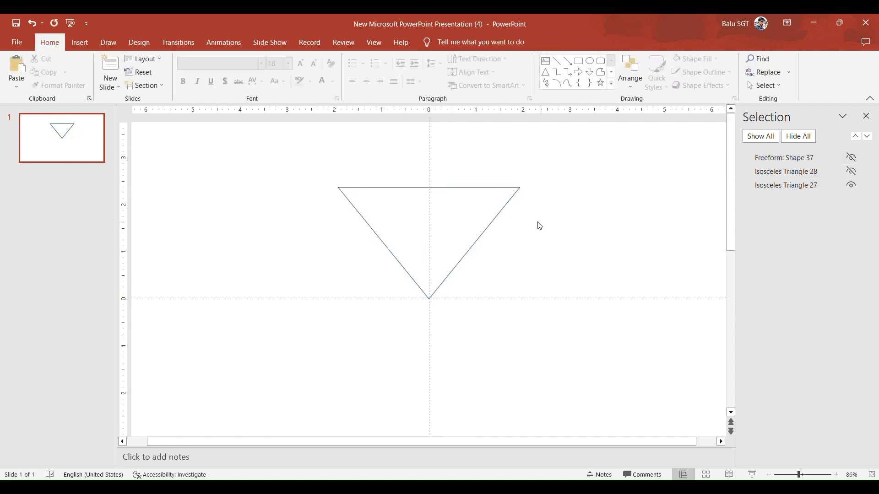
Select the outlined inverted triangle and give it a gold fill.
click(499, 221)
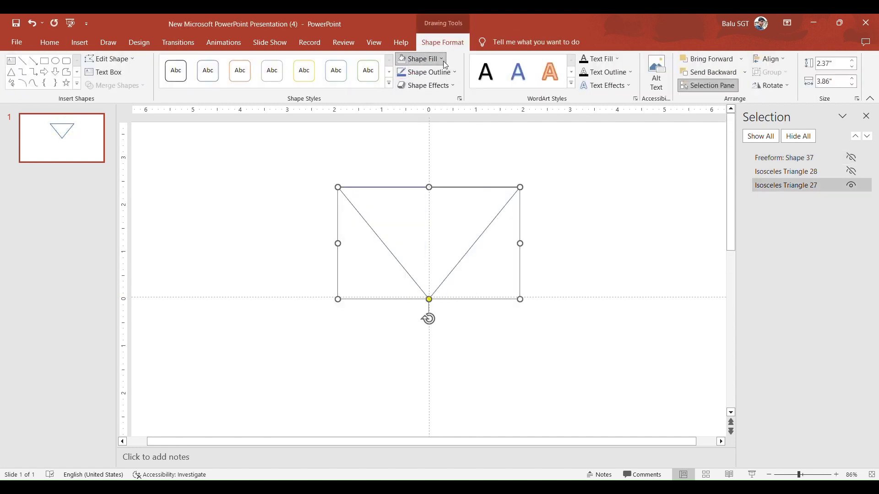
click(418, 59)
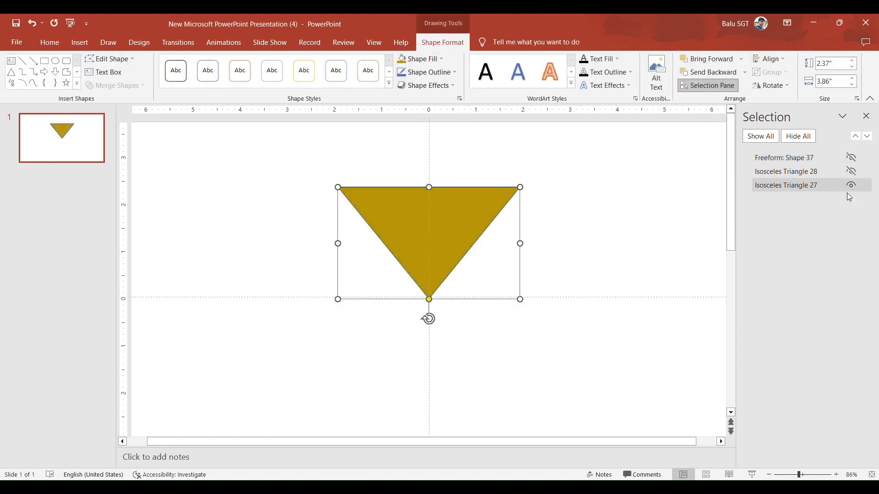
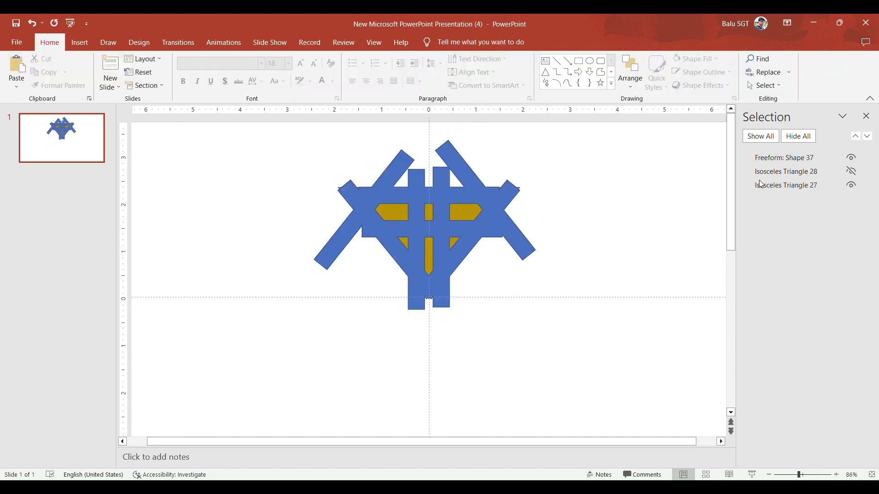
Subtract the blue freeform from the gold triangle as windows, and draw a thin vertical rectangle beside it.
click(851, 157)
click(421, 239)
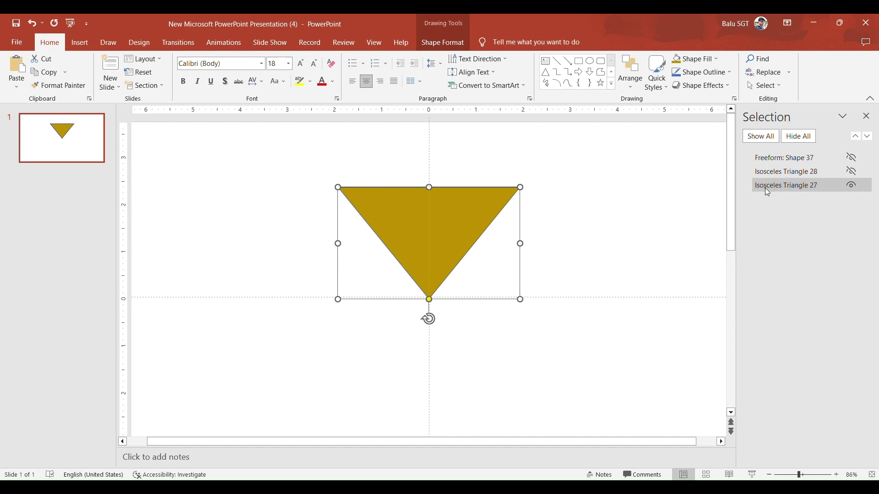
click(853, 159)
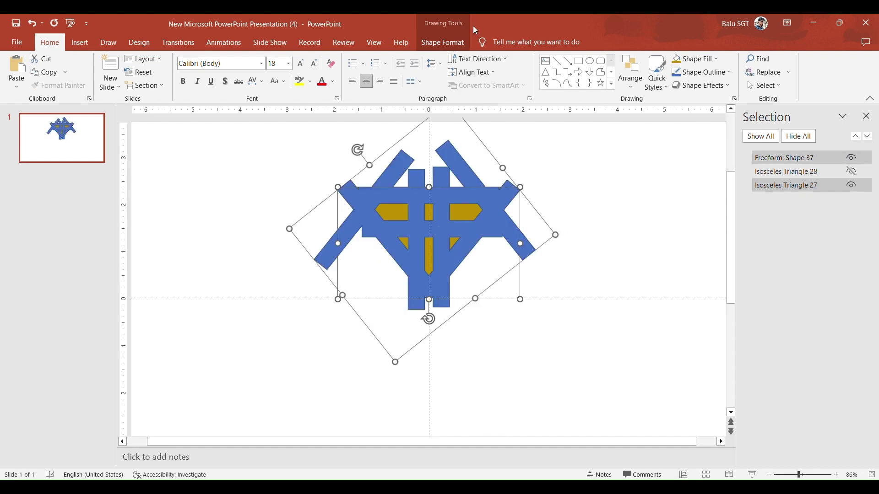
click(443, 42)
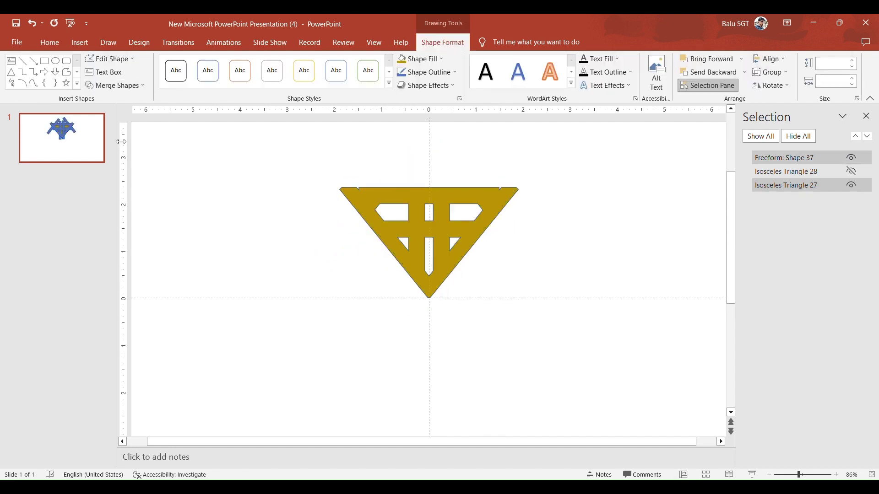
click(80, 43)
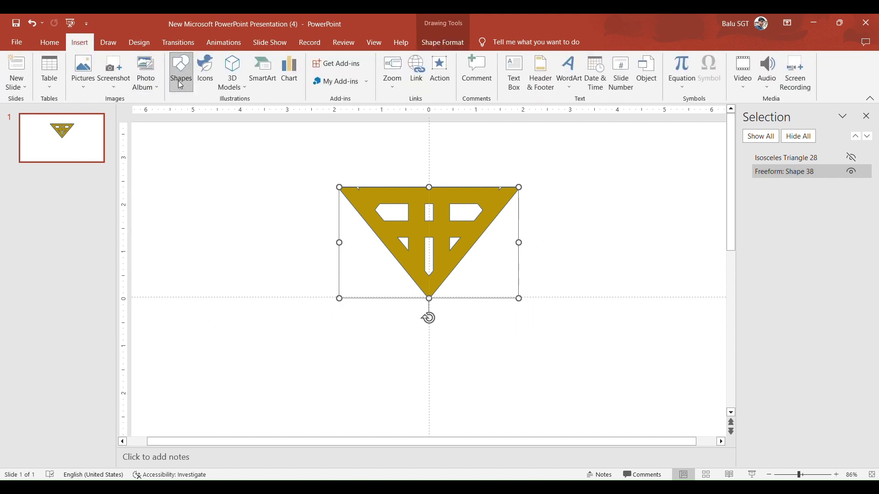
drag(223, 146, 245, 220)
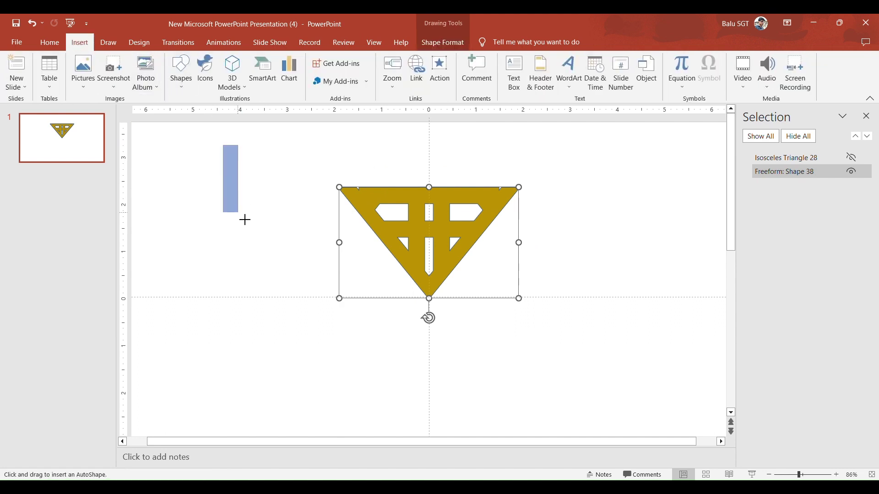
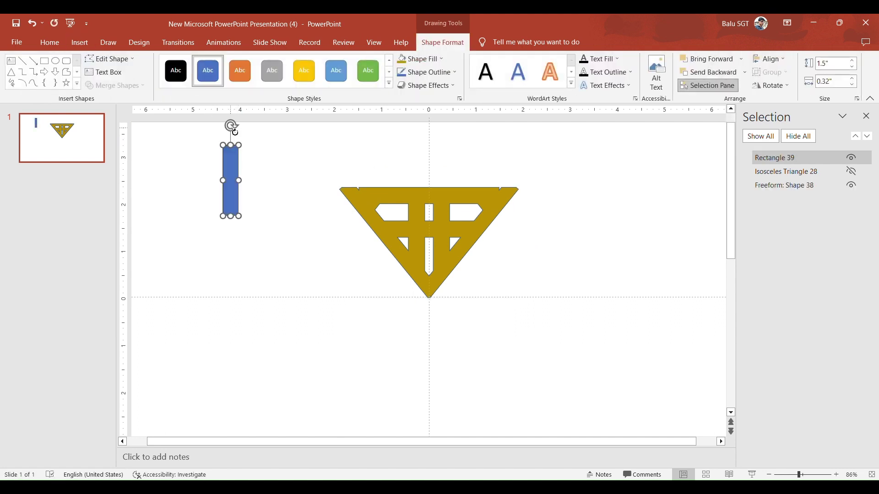
Rotate the blue bar to about 45° and place it on the triangle's upper-left edge.
drag(235, 132, 271, 148)
drag(243, 174, 371, 192)
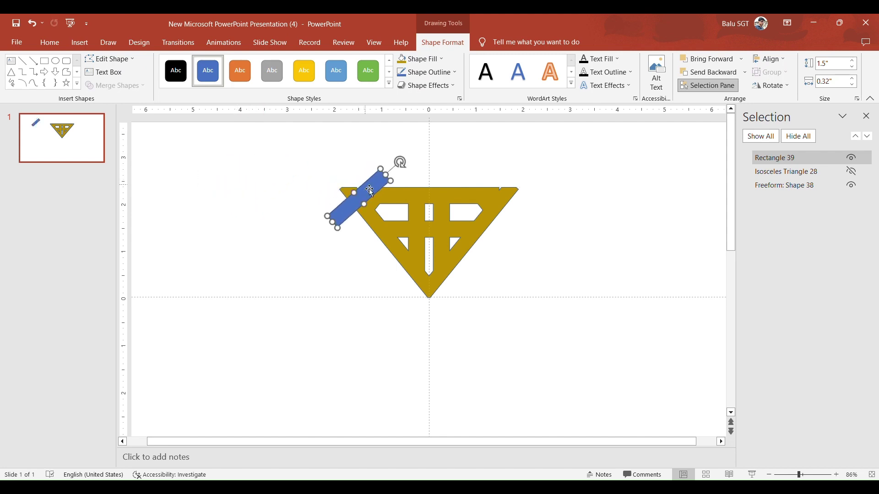
drag(401, 162, 394, 156)
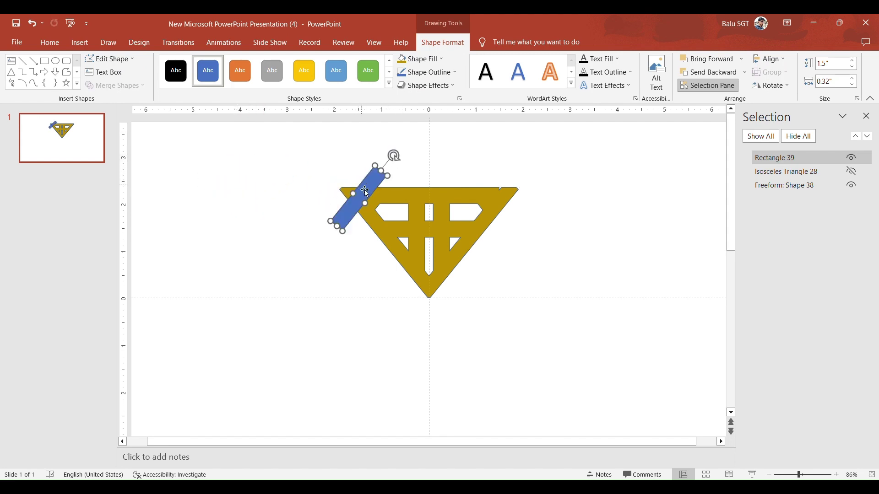
mouse_move(365, 192)
mouse_down()
mouse_move(365, 200)
mouse_move(345, 192)
mouse_up()
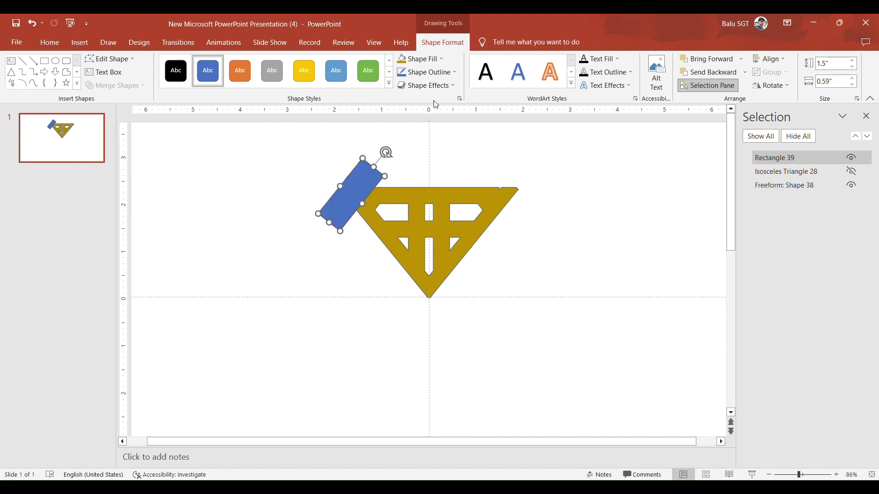
Duplicate the angled bar, rotate the copy 90°, and set it on the upper-right edge.
key(ctrl+v)
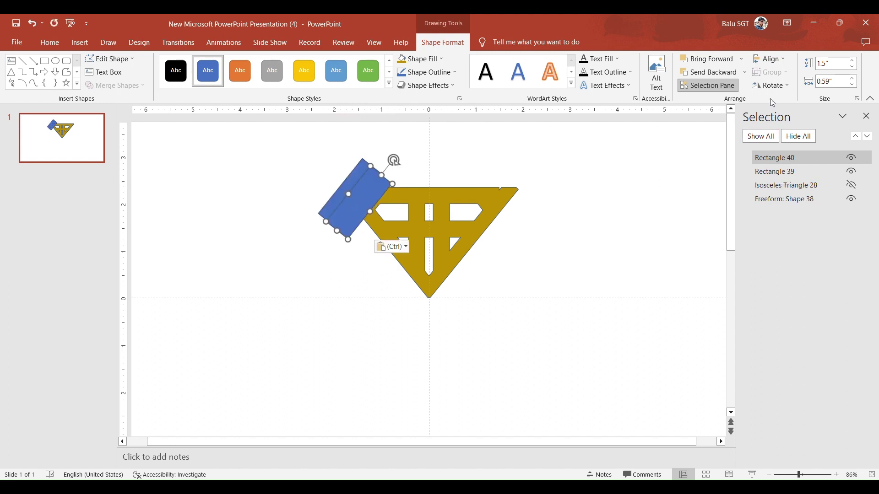
click(771, 85)
click(789, 104)
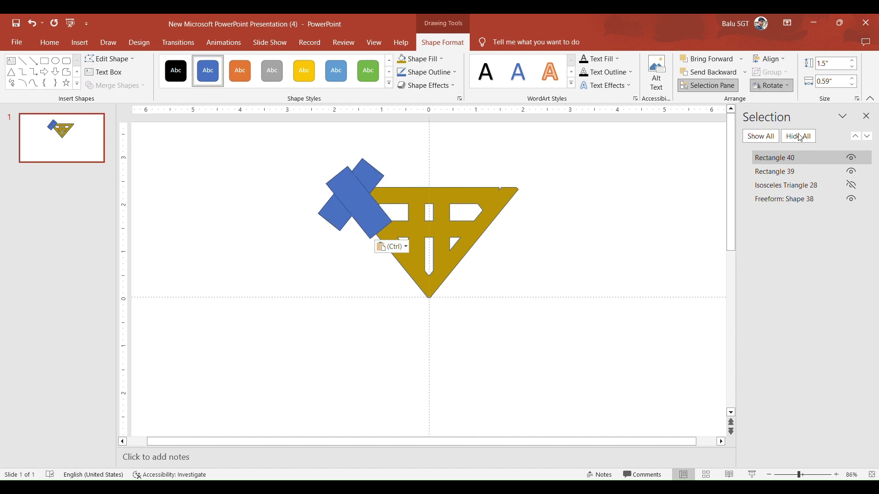
drag(373, 216, 523, 214)
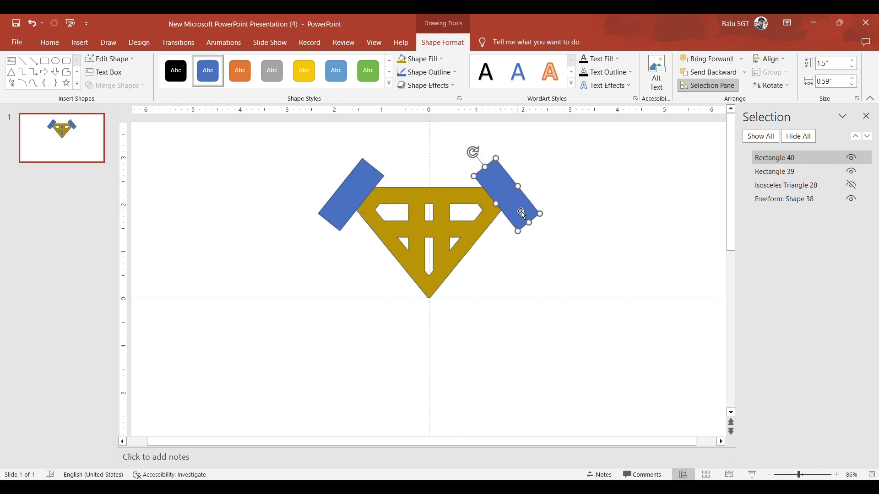
Copy the left bar and make the copy a short horizontal bar near the left opening.
click(355, 189)
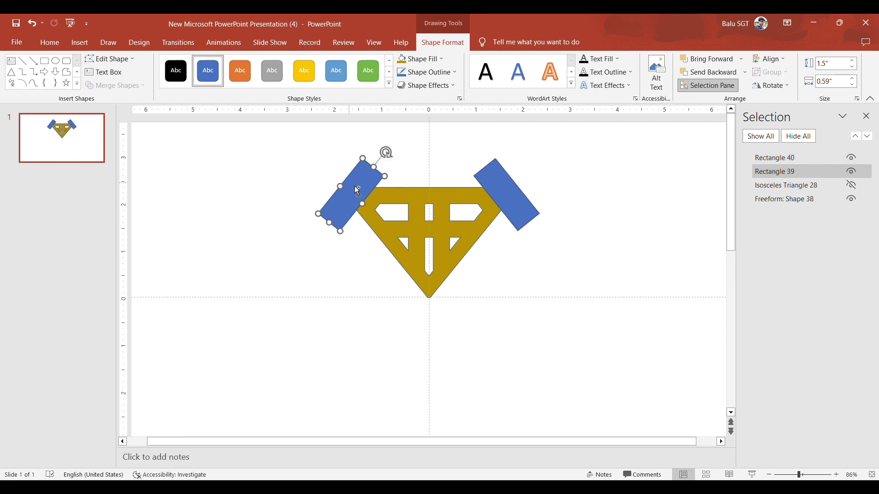
key(ctrl+c)
key(ctrl+v)
mouse_move(387, 152)
mouse_down()
mouse_move(419, 211)
mouse_move(415, 204)
mouse_up()
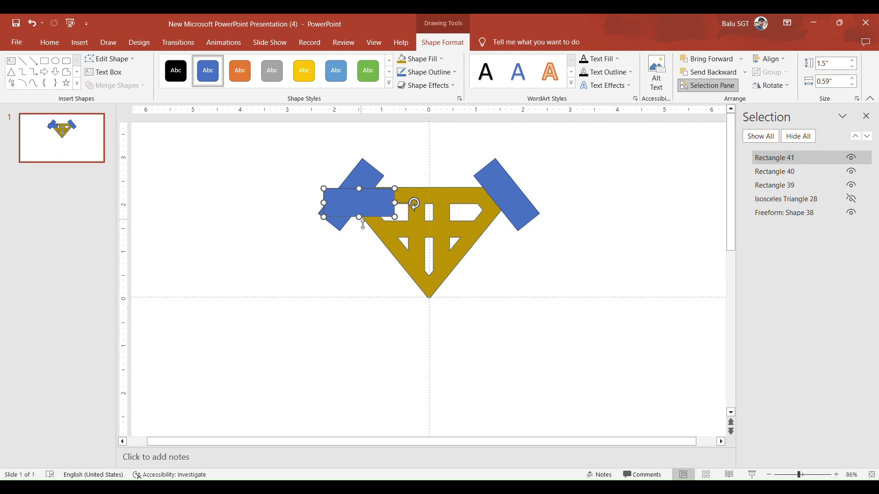
mouse_move(363, 225)
mouse_down()
mouse_move(369, 207)
mouse_move(415, 221)
mouse_move(393, 224)
mouse_up()
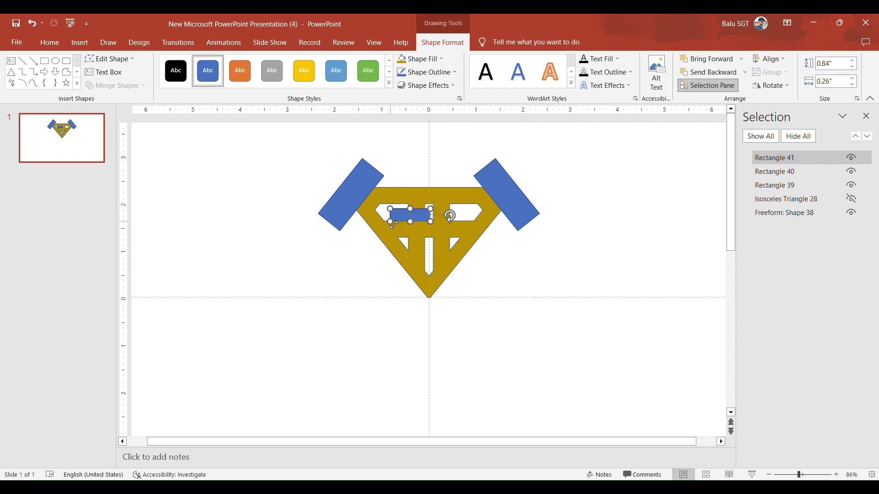
Paste a copy of the short bar, stand it vertically over its right end, and start narrowing it.
key(ctrl+v)
drag(458, 224, 424, 182)
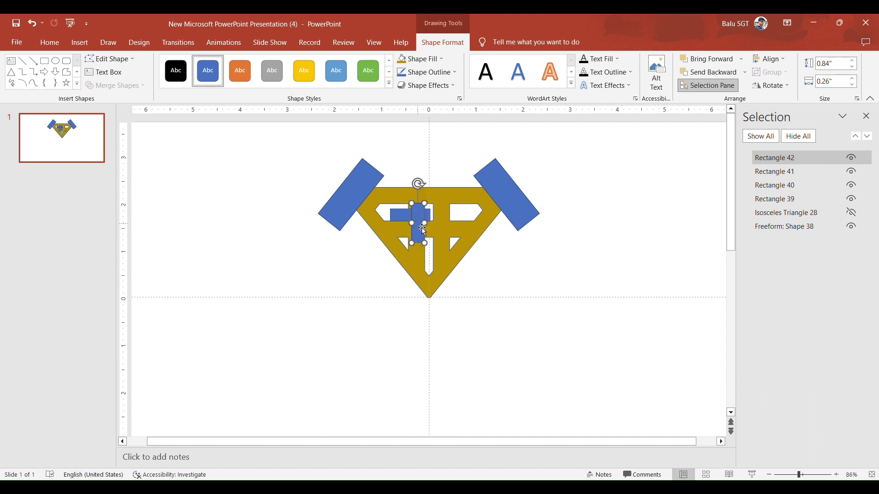
drag(422, 227, 432, 208)
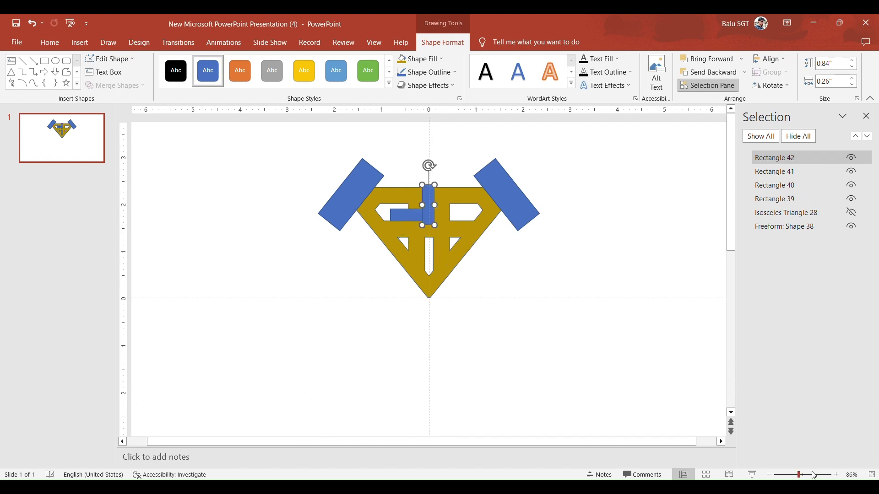
scroll(448, 328, up, 5)
drag(448, 280, 427, 285)
Narrow the vertical bar to 0.19" and stretch it down past the triangle's tip.
drag(428, 284, 433, 324)
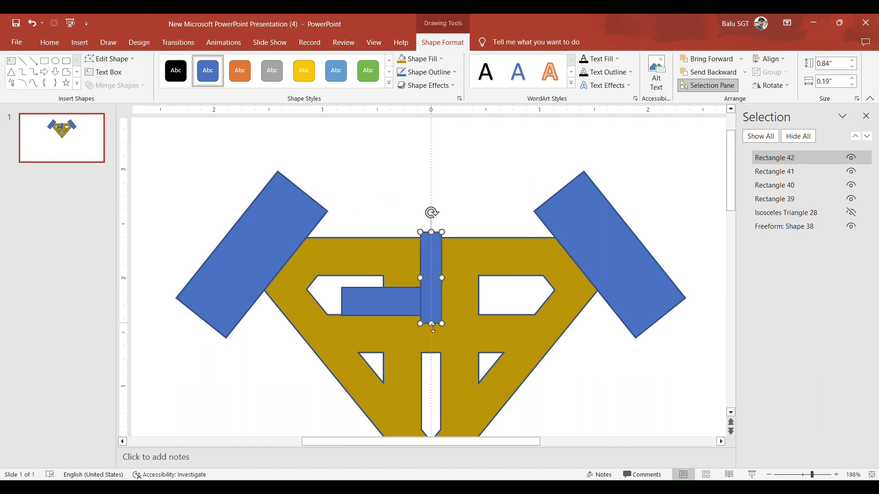
click(729, 415)
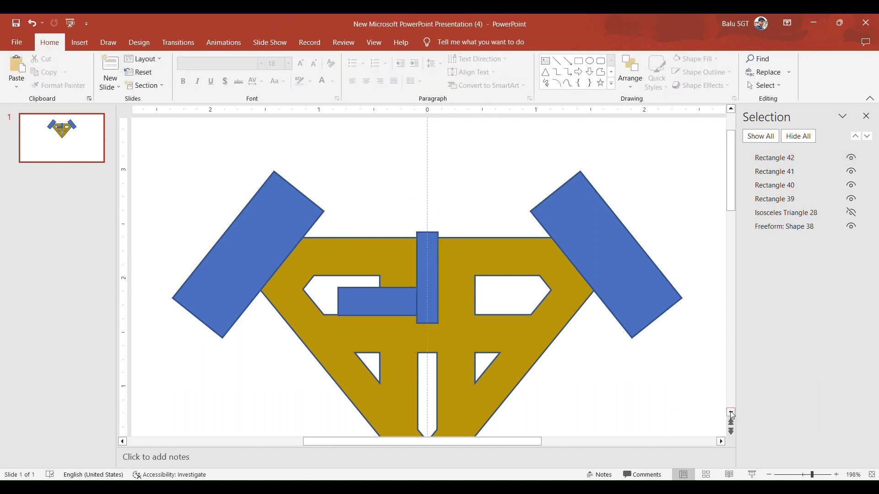
scroll(732, 414, down, 3)
click(433, 192)
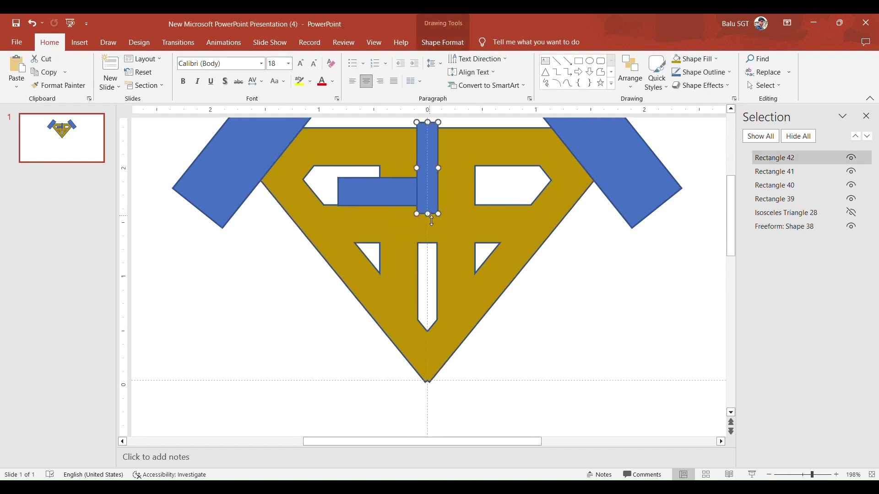
drag(431, 221, 457, 392)
Duplicate the upper horizontal bar into the lower-left opening to shape the S.
click(371, 202)
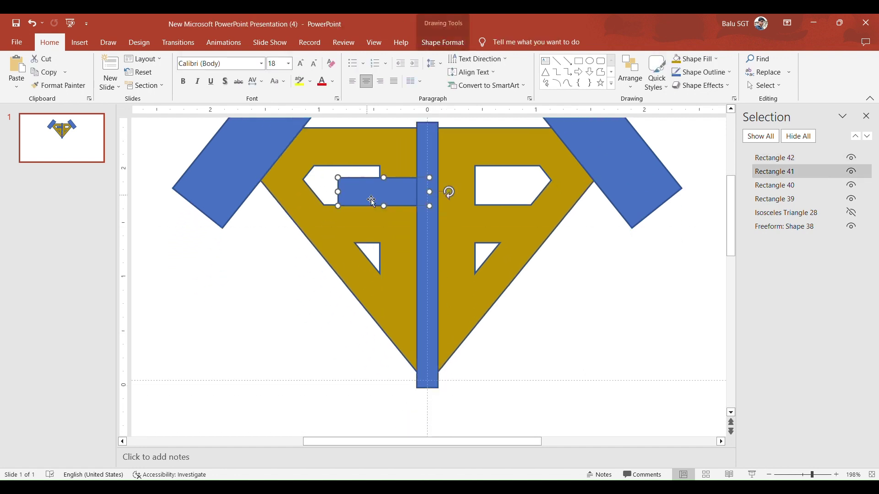
key(ctrl+v)
mouse_move(381, 213)
mouse_down()
mouse_move(308, 263)
mouse_move(340, 268)
mouse_up()
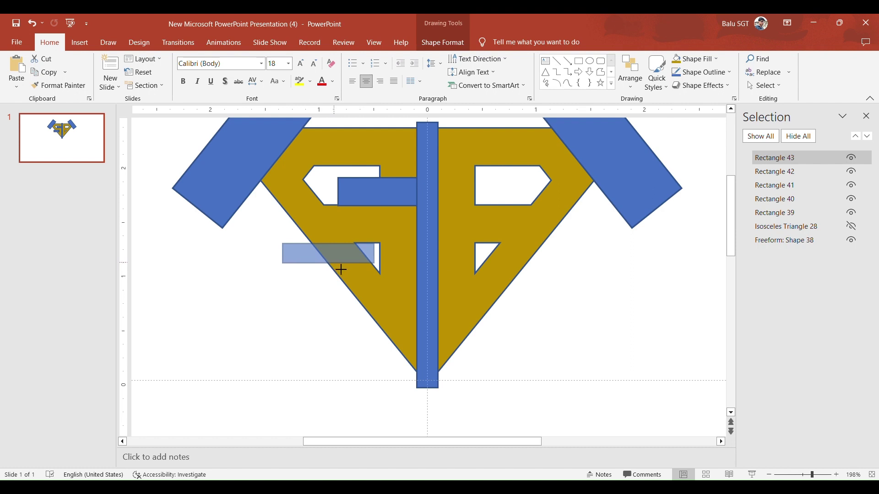
drag(340, 268, 339, 269)
Draw an isosceles triangle on the right, then undo it.
click(82, 43)
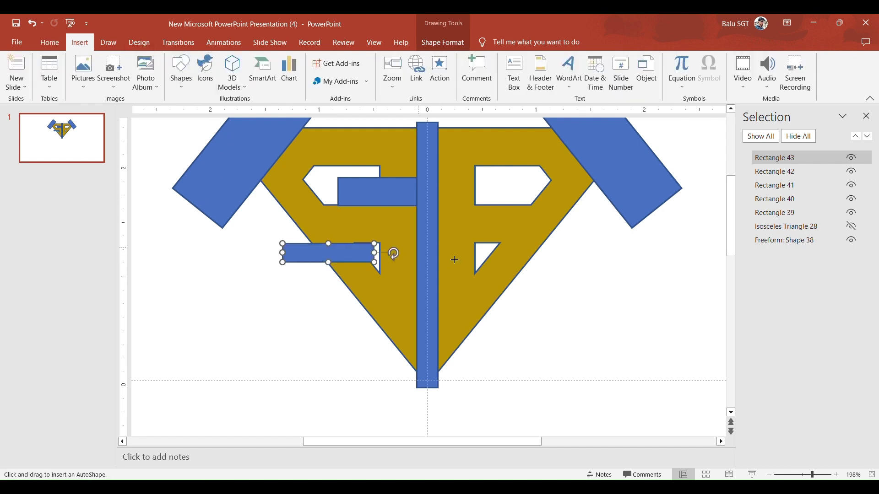
drag(584, 247, 560, 311)
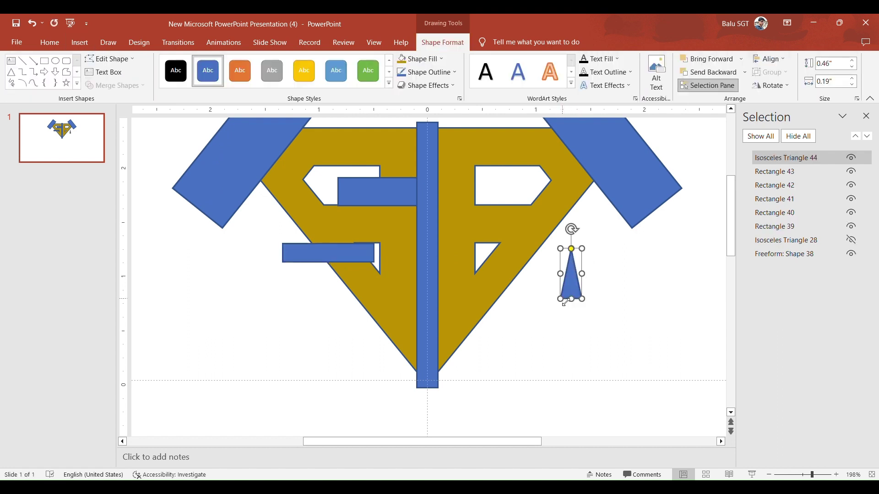
key(ctrl+z)
click(79, 42)
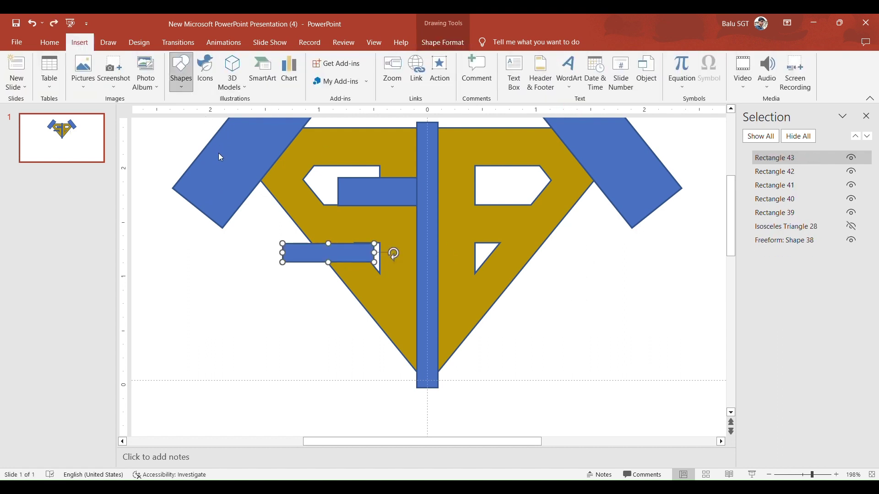
Draw a small 0.37" × 0.19" right triangle, tilt it up-right, and set it on the B's lower right.
drag(598, 228, 576, 269)
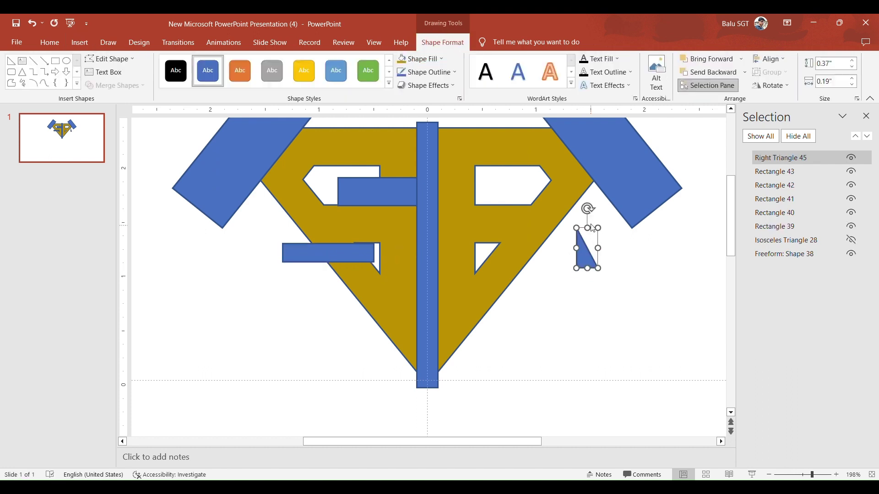
drag(593, 216, 632, 232)
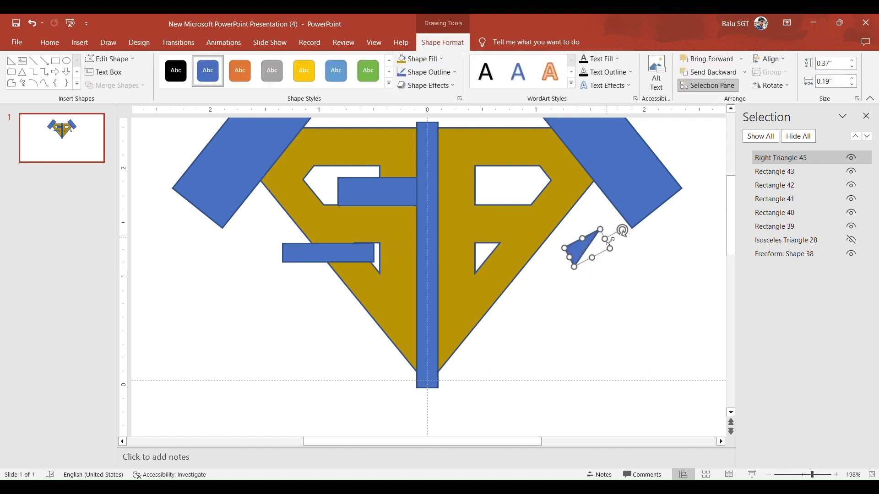
mouse_move(580, 247)
mouse_down()
mouse_move(556, 234)
mouse_move(598, 222)
mouse_move(558, 233)
mouse_up()
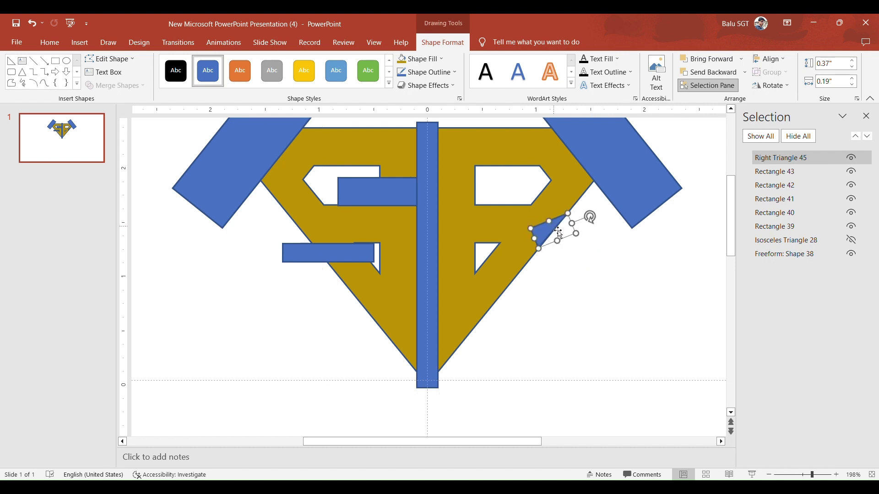
click(781, 477)
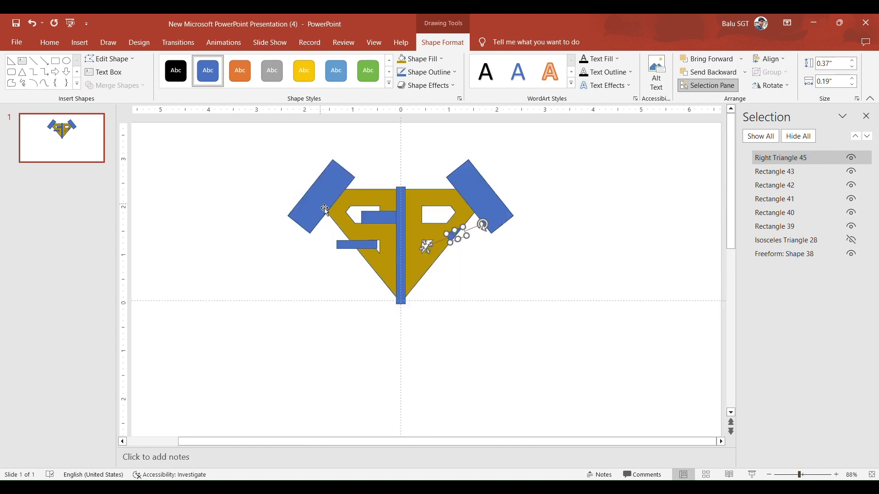
Subtract all six blue pieces from the gold emblem into a black SB, then hide it and show the blue triangle.
click(428, 212)
shift+click(344, 186)
shift+click(379, 219)
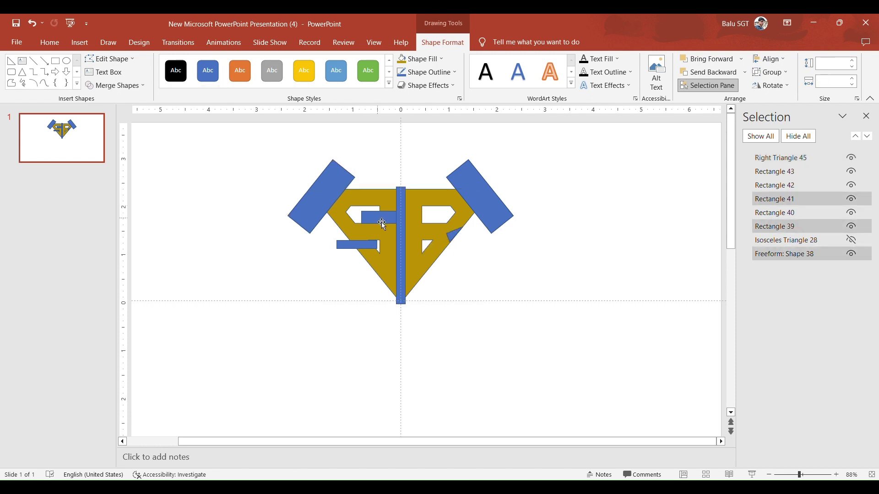
shift+click(404, 211)
shift+click(371, 251)
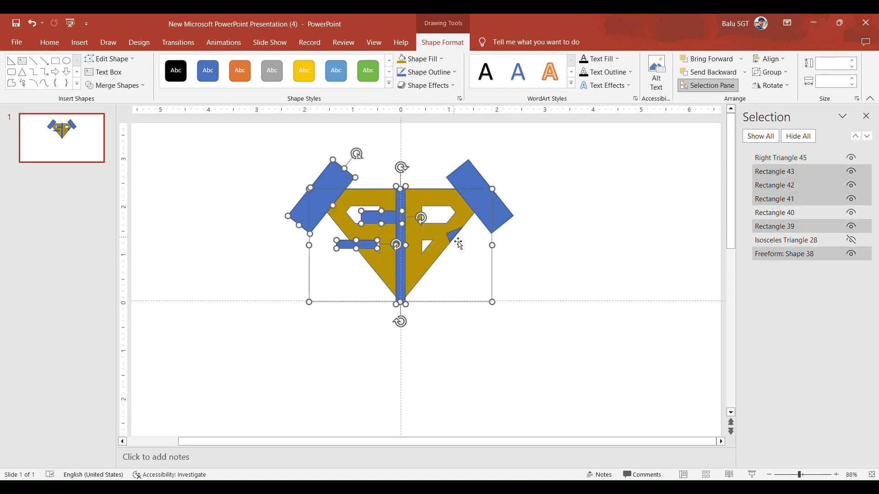
shift+click(459, 243)
shift+click(476, 199)
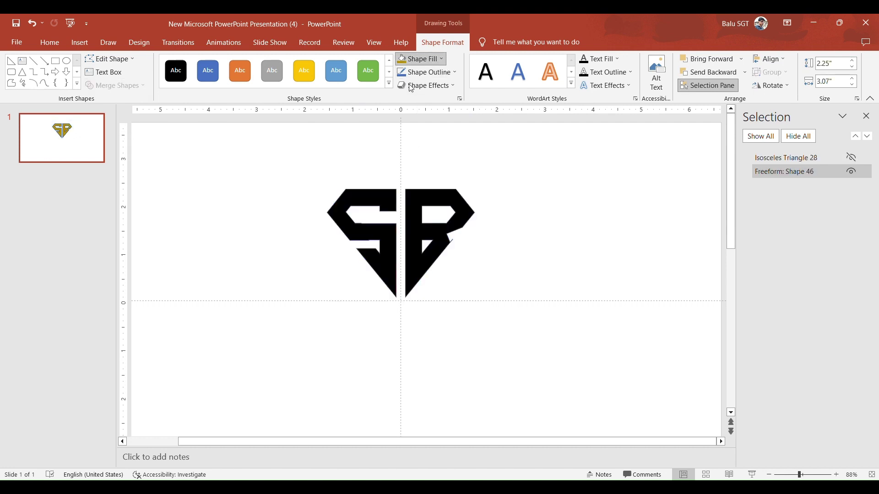
click(852, 171)
click(852, 158)
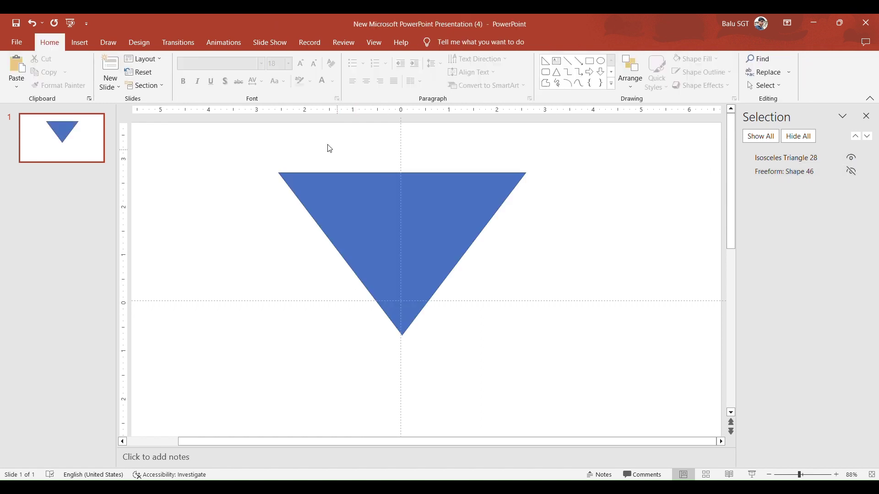
Draw a large oval centred over the triangle, then hide both the circle and triangle.
click(80, 43)
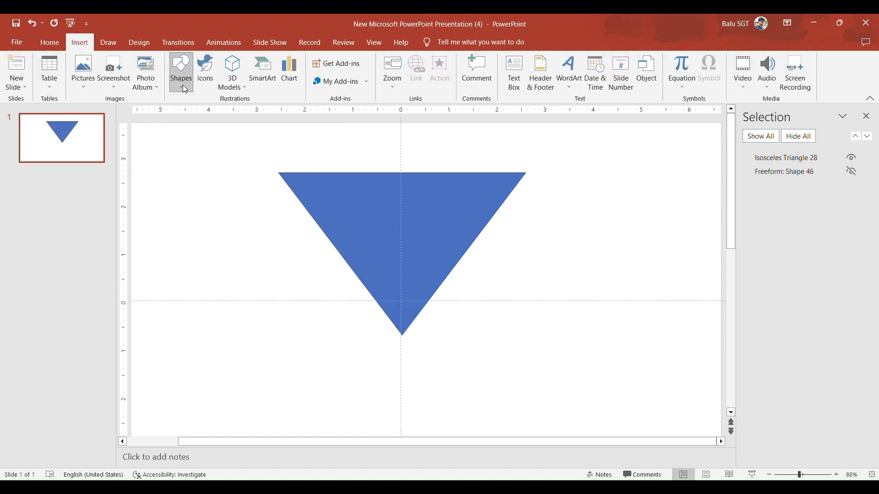
drag(358, 215, 536, 389)
drag(480, 340, 440, 344)
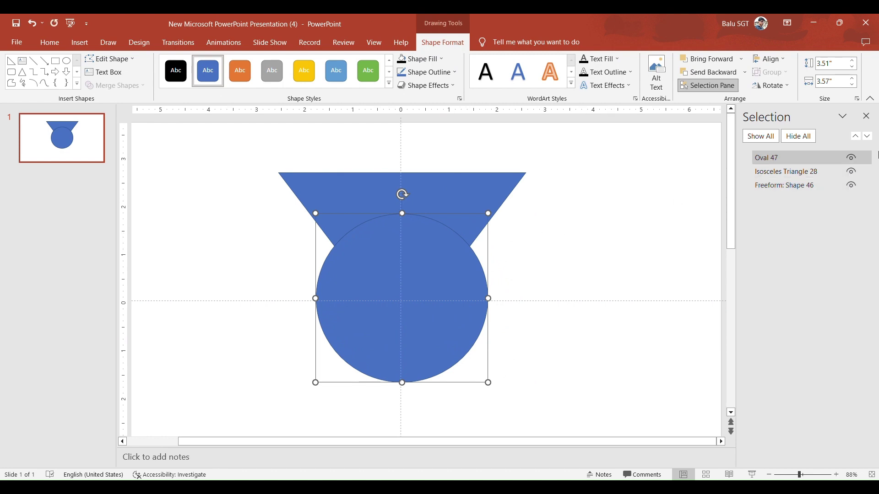
click(851, 157)
click(851, 172)
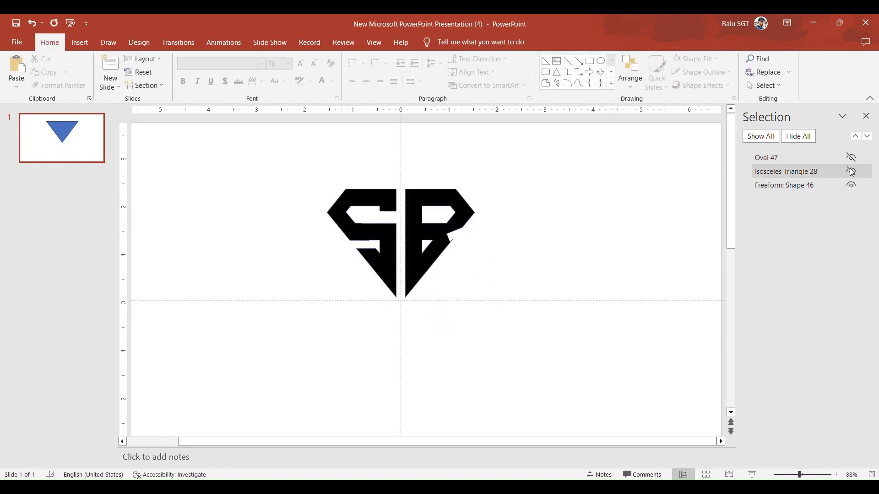
Unhide the blue circle and move it up behind the SB letters.
click(435, 223)
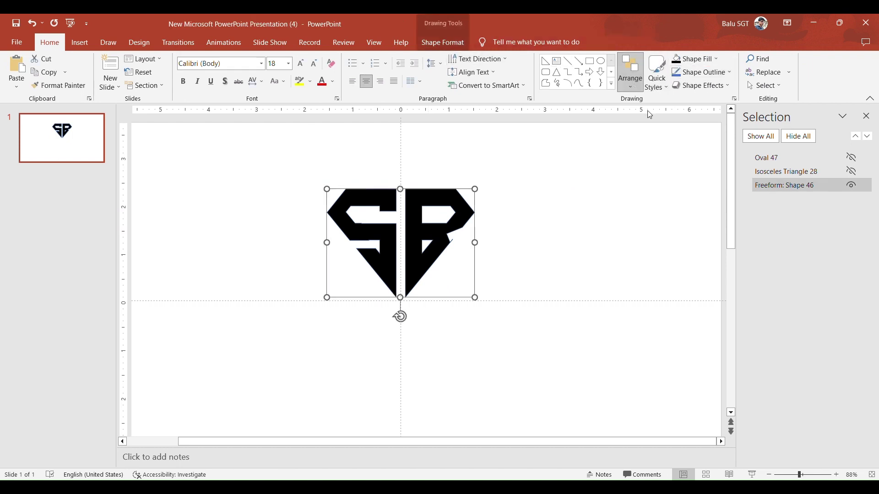
click(851, 171)
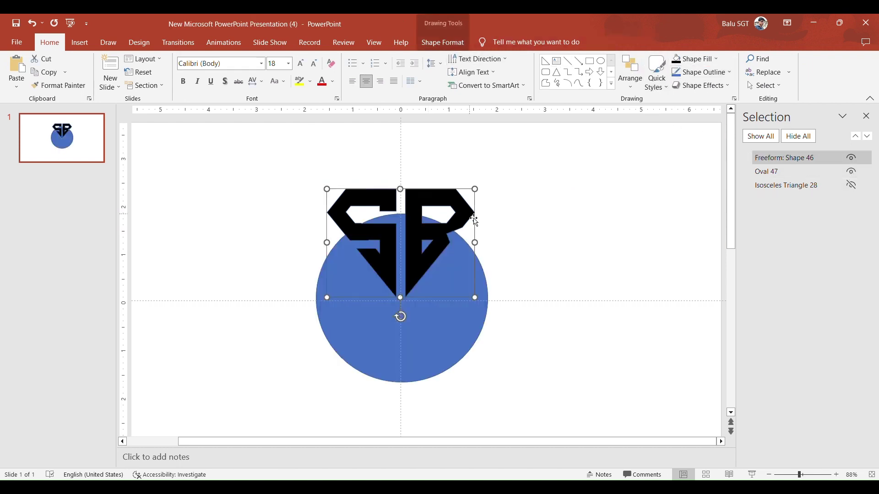
click(474, 320)
drag(475, 320, 471, 262)
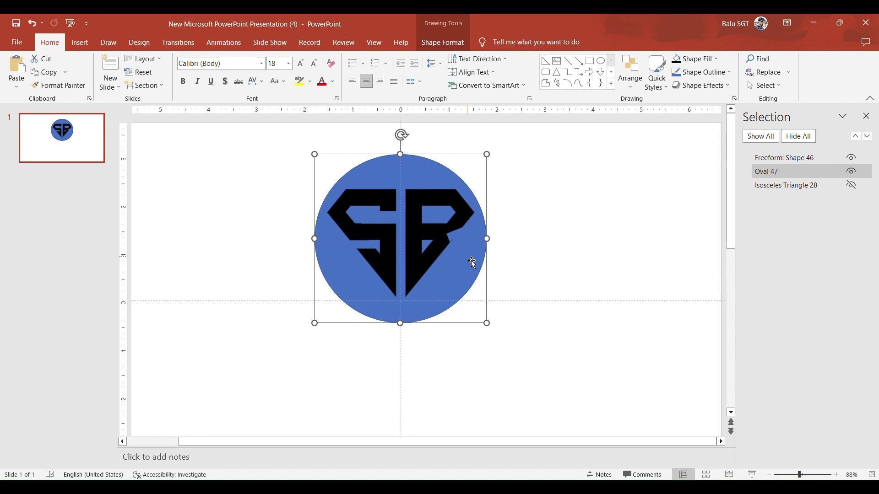
Resize the circle from its sides and bottom so the letters fill it.
drag(315, 239, 337, 249)
drag(486, 239, 476, 244)
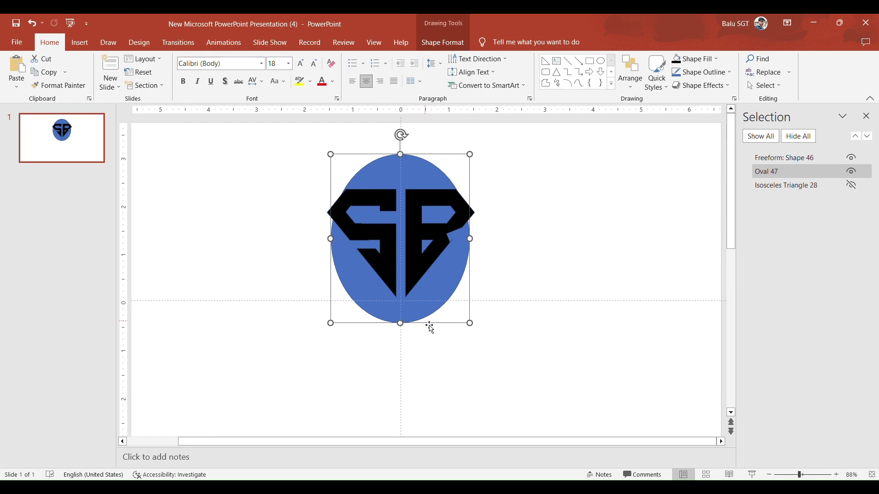
drag(404, 330, 401, 309)
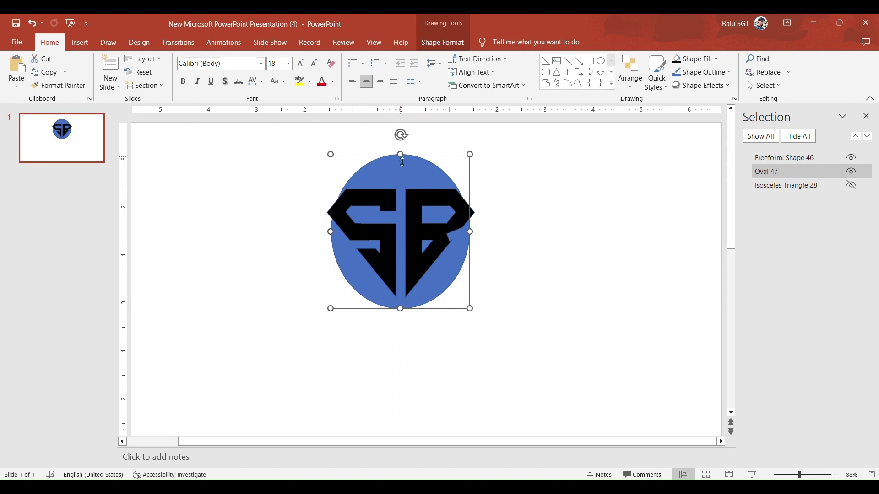
drag(403, 162, 407, 166)
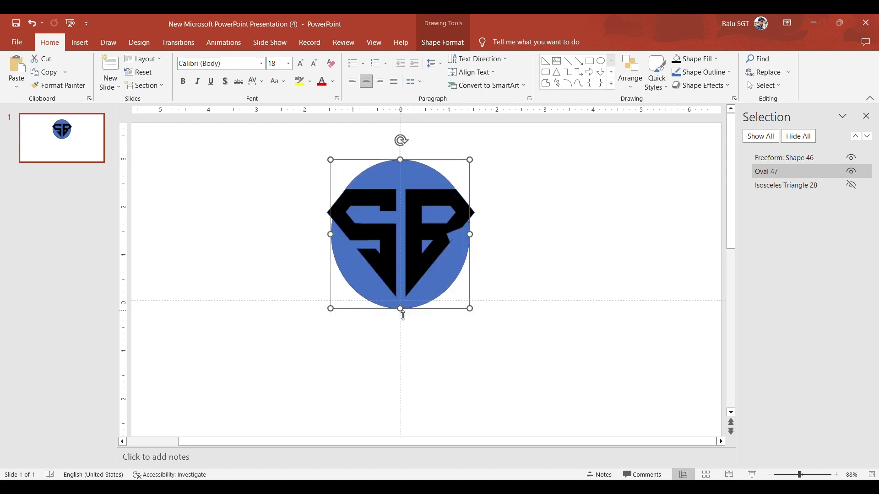
drag(404, 315, 404, 310)
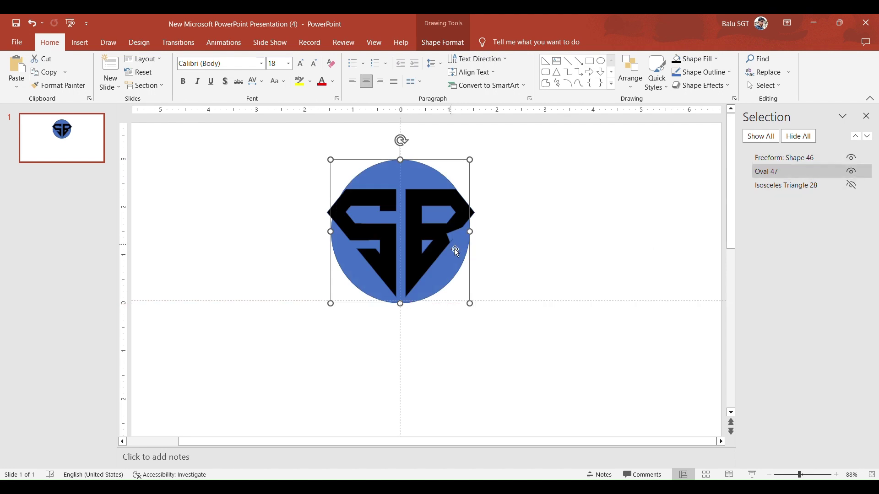
Paste a copy of the circle, fill it white, and shrink it to form the inner edge.
key(ctrl+v)
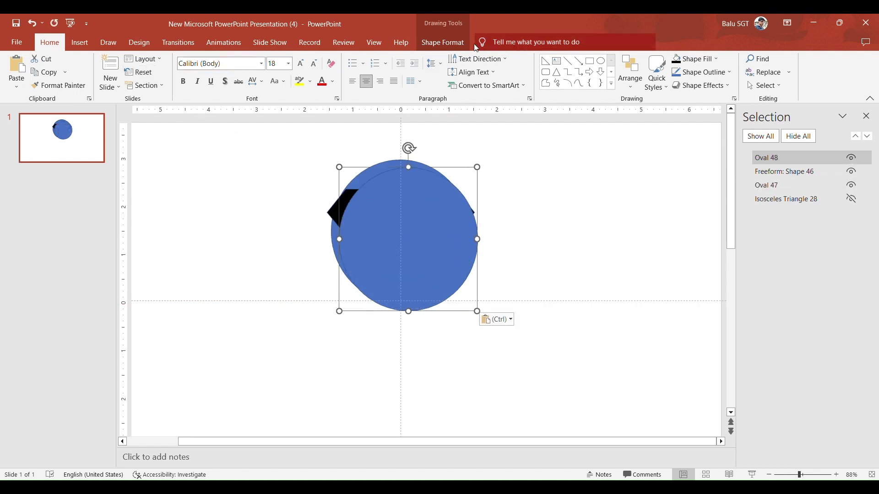
click(443, 43)
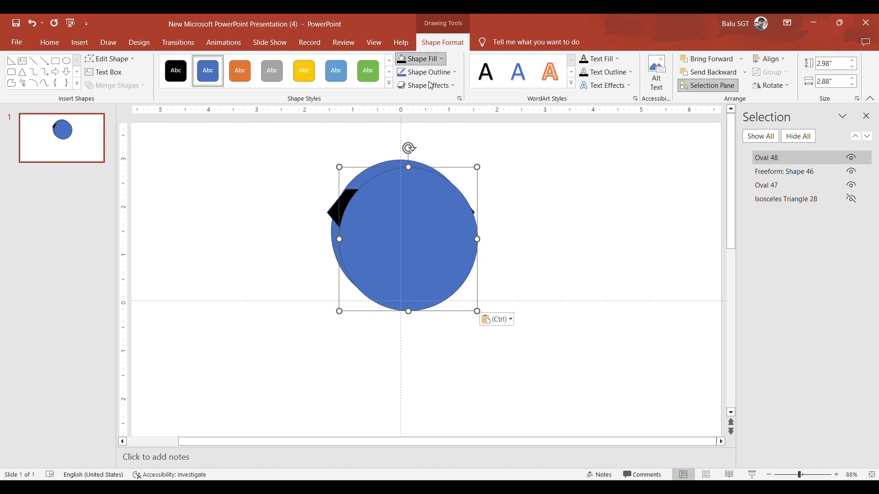
click(416, 61)
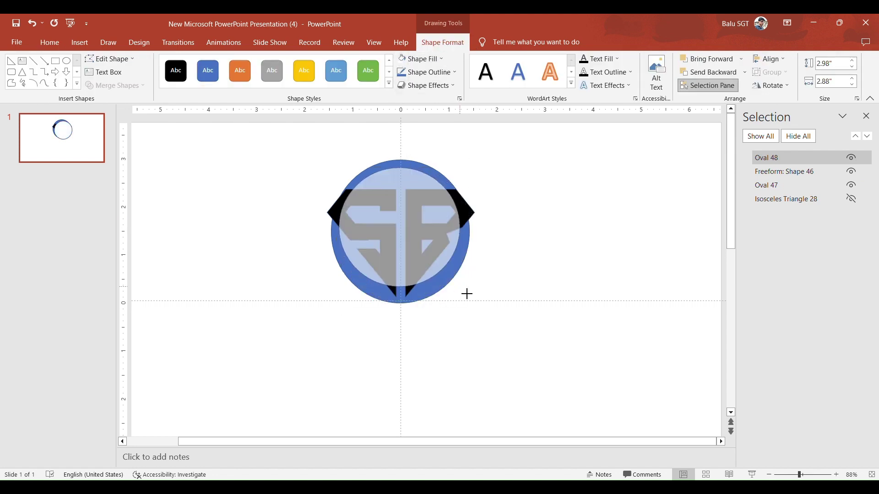
mouse_move(477, 311)
mouse_down()
mouse_move(459, 286)
mouse_move(424, 275)
mouse_move(400, 293)
mouse_up()
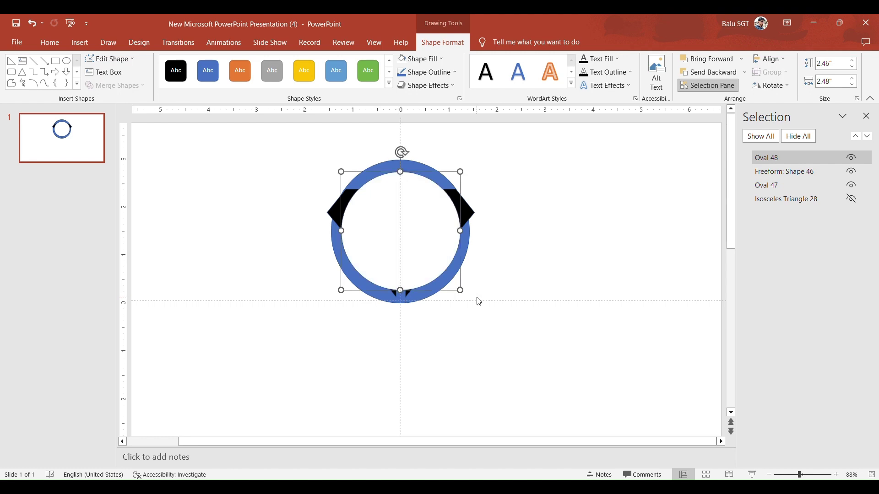
Select both circles, hide the SB monogram, and Combine them into a 2.98" × 2.88" ring.
click(471, 255)
shift+click(456, 254)
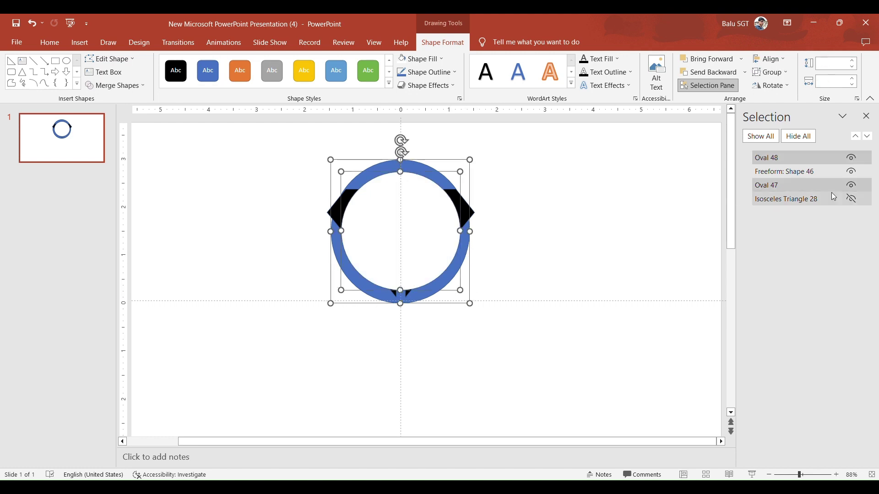
click(852, 171)
click(140, 86)
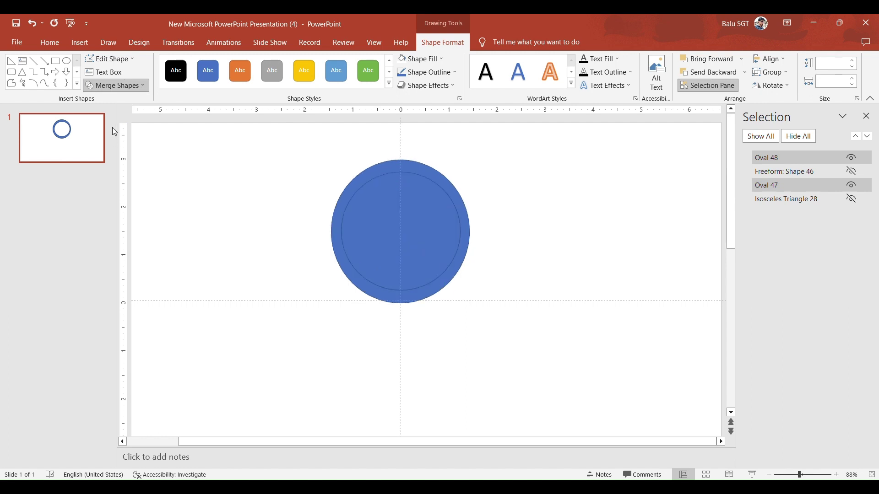
click(105, 150)
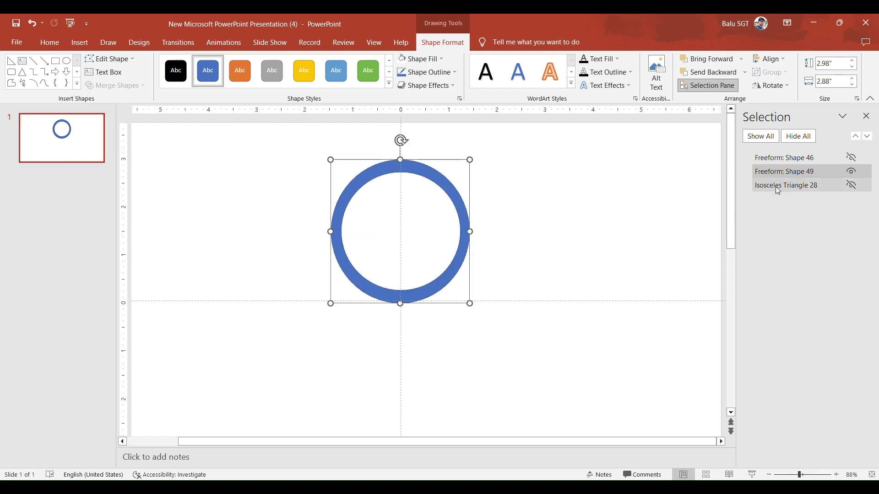
Bring back the SB monogram and the hidden triangle, and select the triangle.
click(853, 172)
click(853, 171)
click(852, 158)
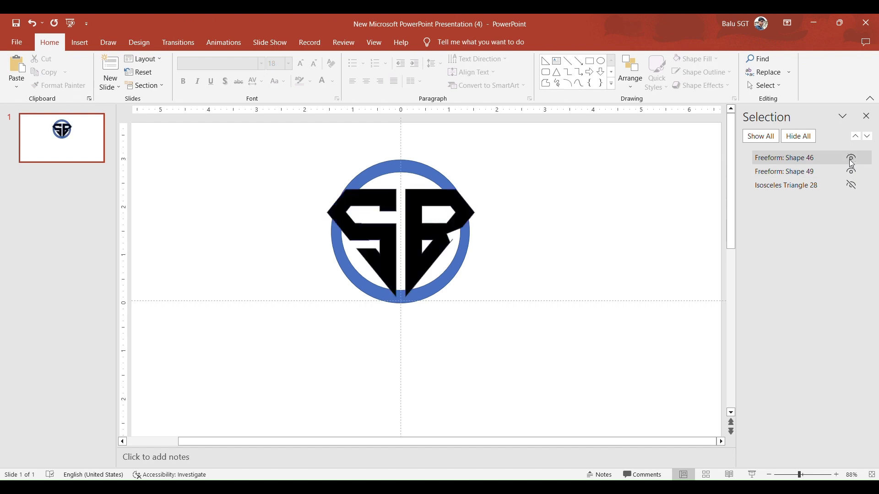
click(851, 184)
click(343, 184)
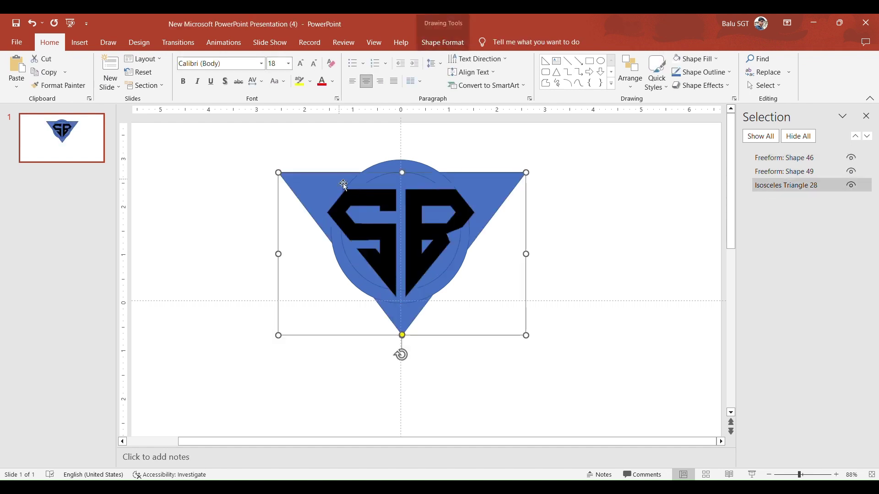
Shrink the triangle from top, bottom and both sides to fit the letters, then hide the ring.
drag(402, 173, 408, 188)
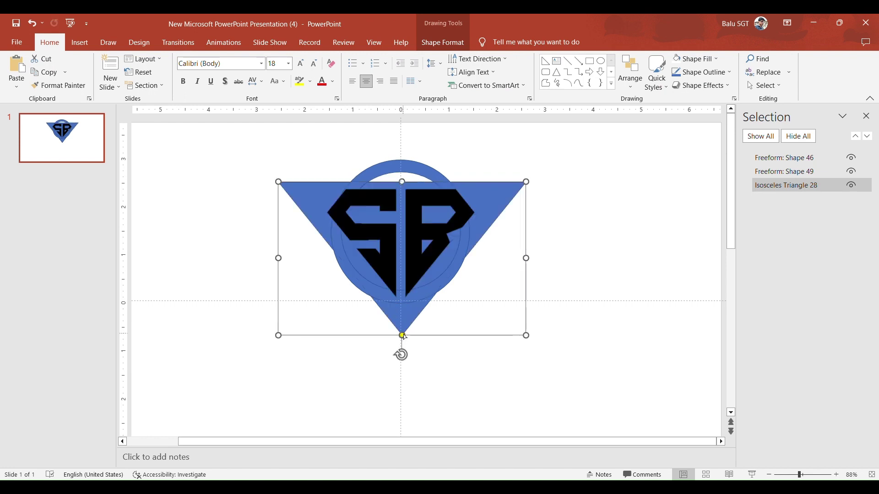
drag(404, 337, 412, 322)
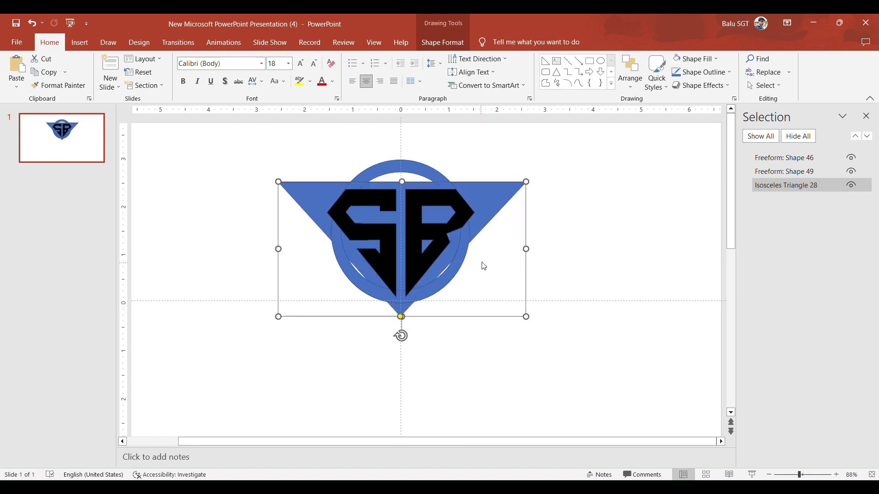
drag(530, 251, 521, 255)
drag(282, 249, 295, 252)
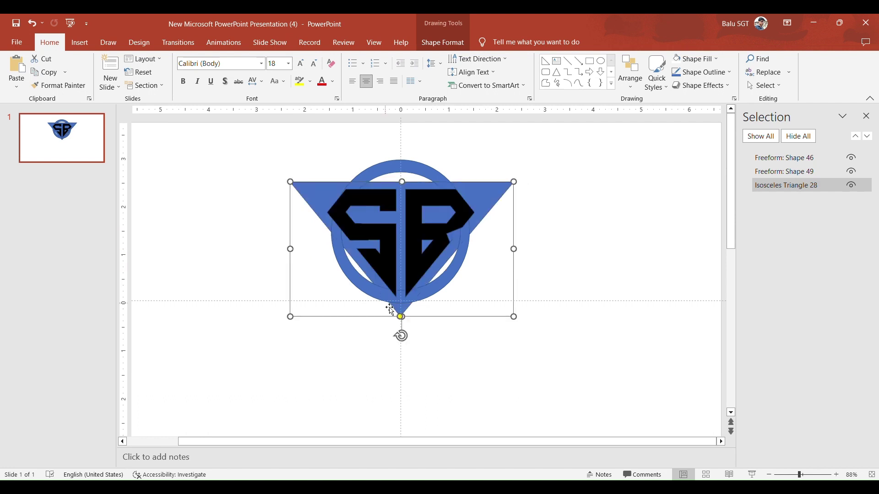
click(851, 172)
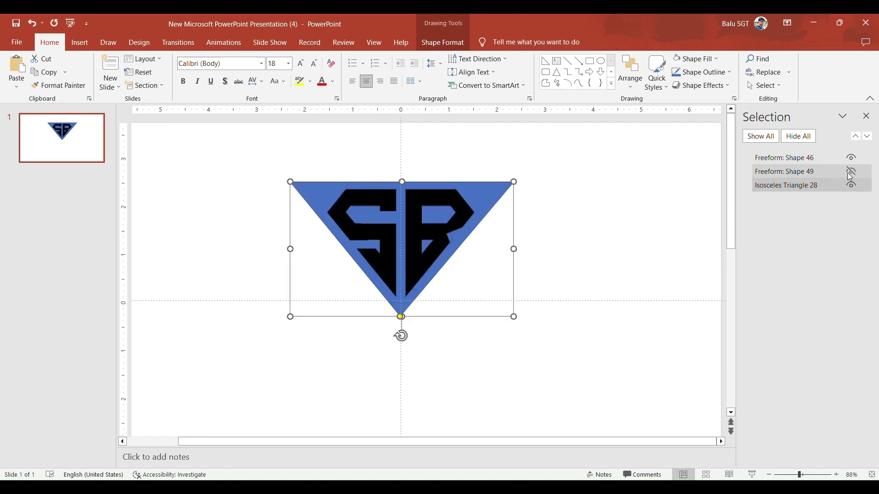
Show the ring, hide the SB, and Subtract the triangle from the ring to cut it into arcs.
click(851, 172)
click(851, 157)
click(433, 175)
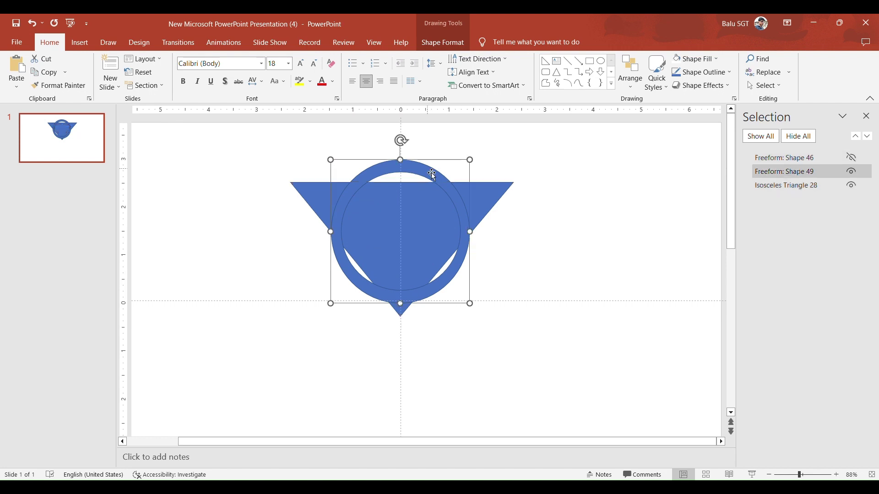
shift+click(489, 197)
click(423, 44)
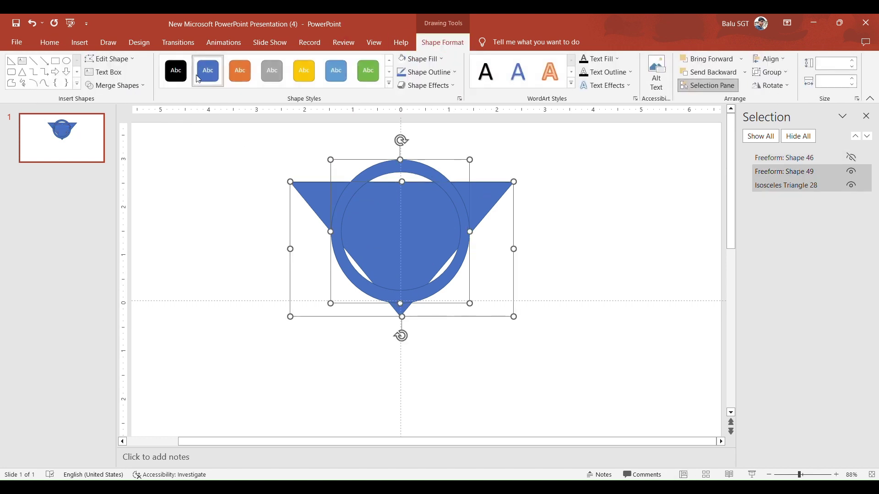
click(138, 86)
click(120, 153)
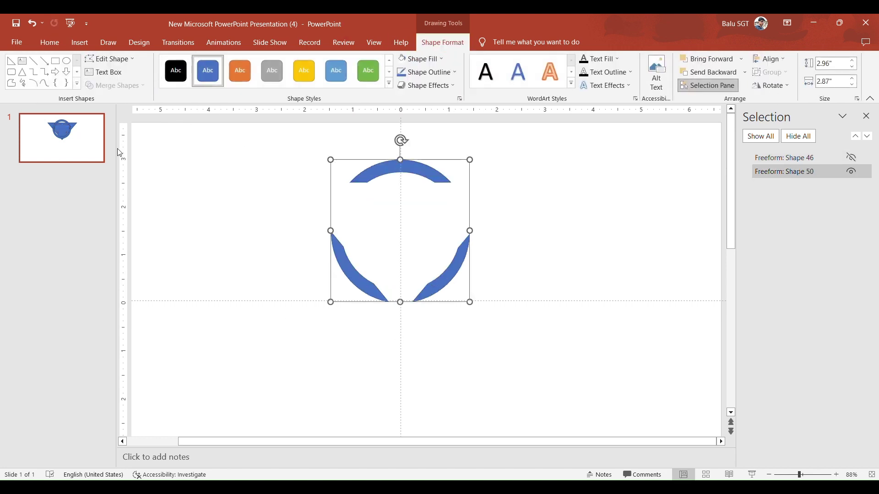
Show the SB monogram again and fill the ring arcs black.
click(851, 158)
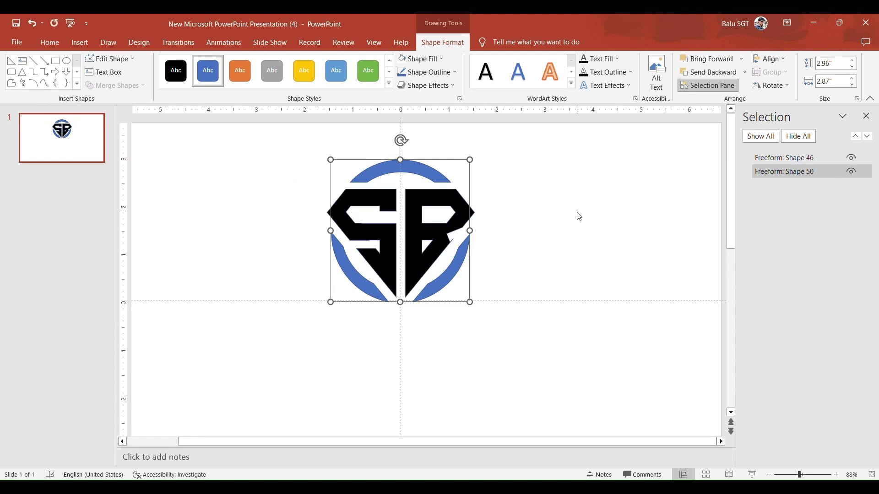
click(419, 58)
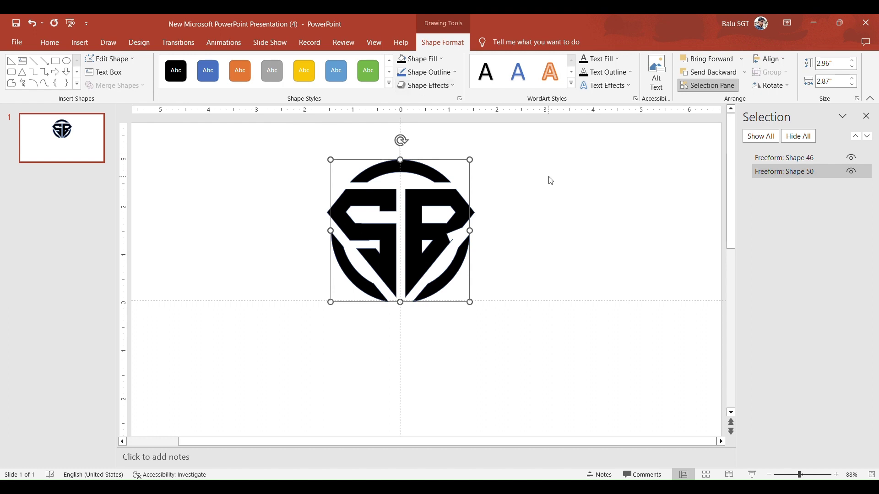
click(530, 244)
click(410, 175)
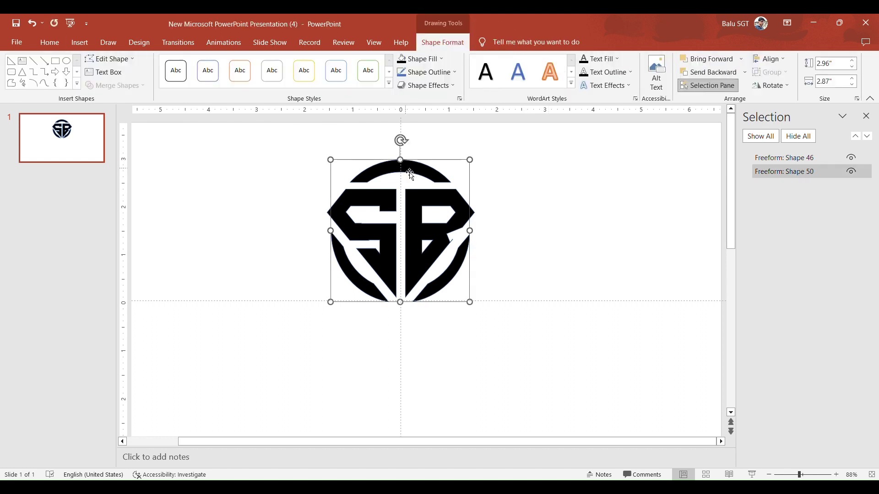
shift+click(423, 204)
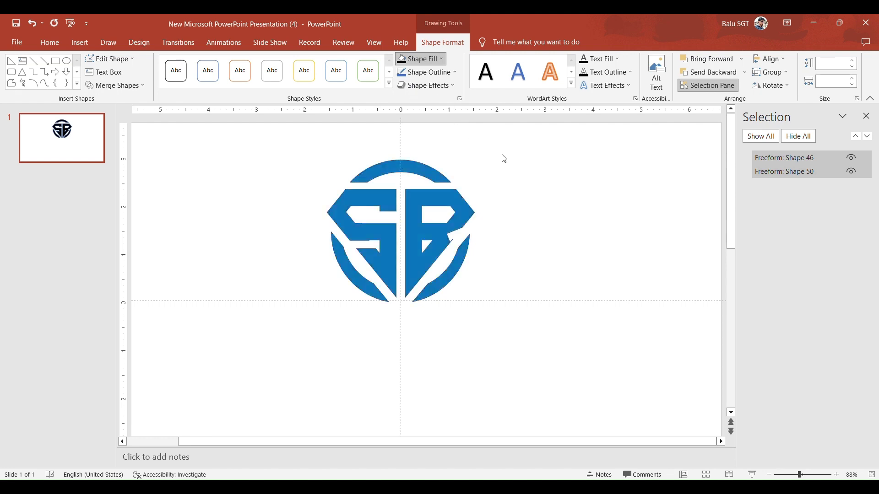
click(551, 187)
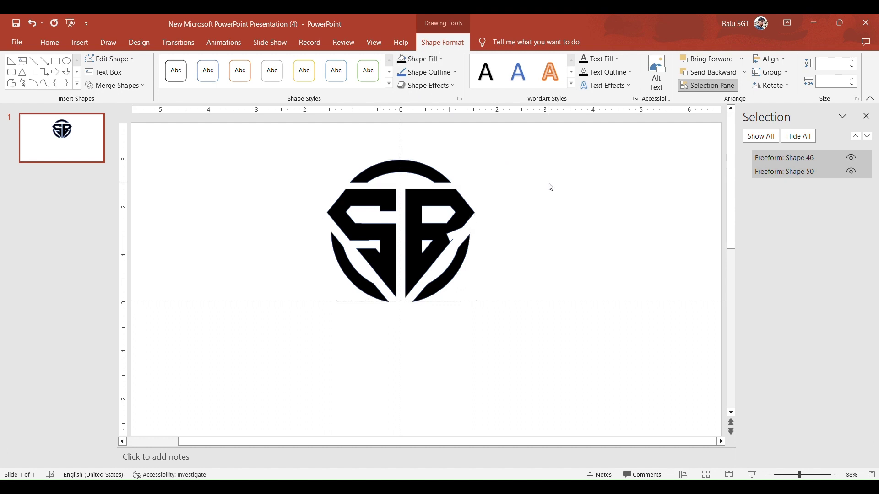